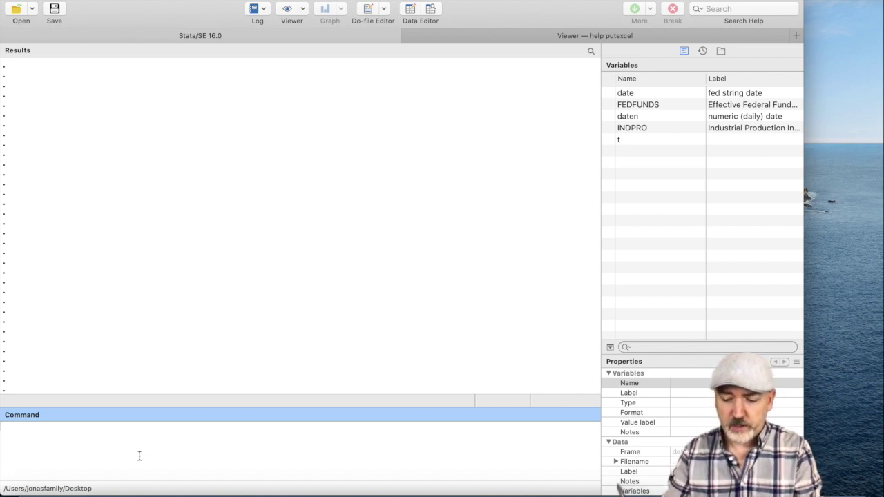
Run putexcel set test1 so test1 becomes the target Excel workbook
text(put)
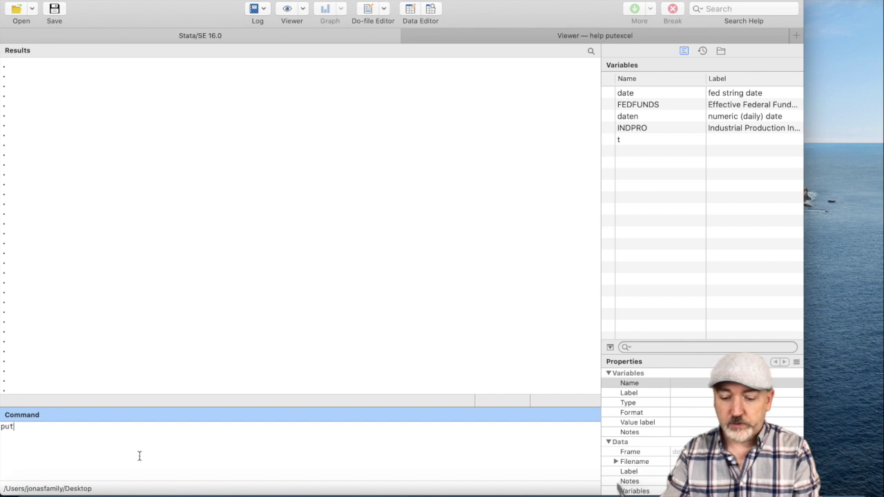
text(excel )
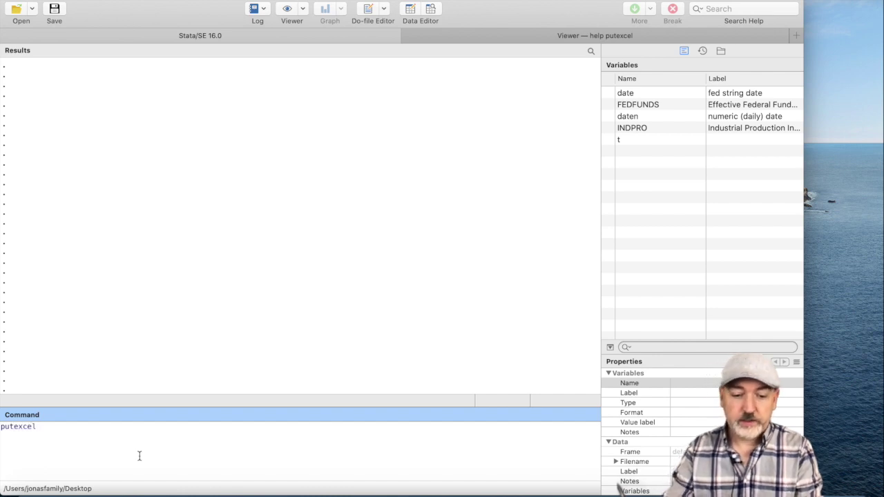
text(set)
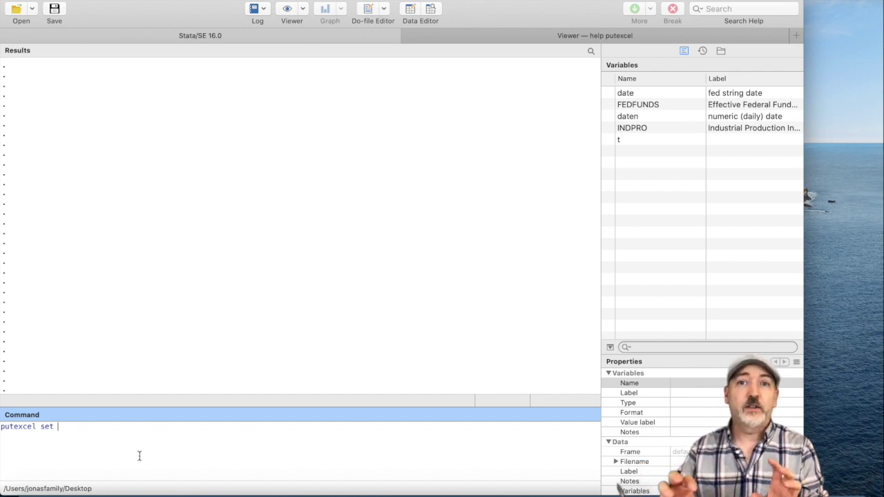
text(test1)
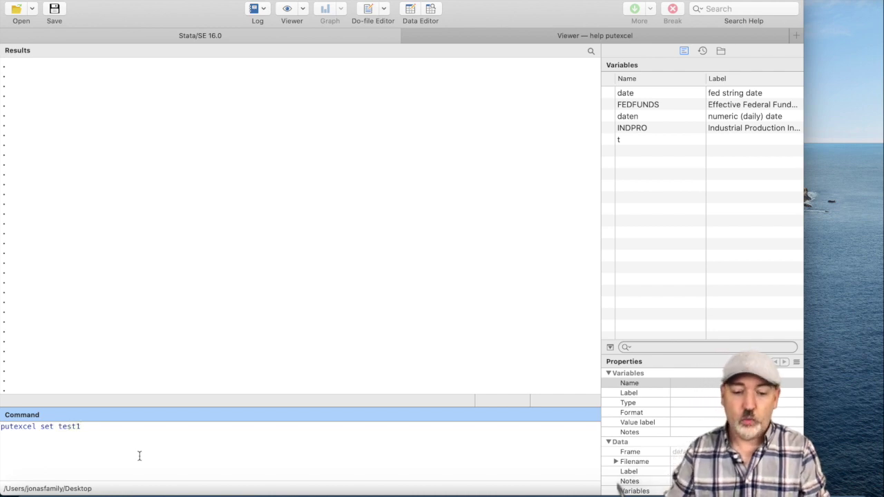
key(Return)
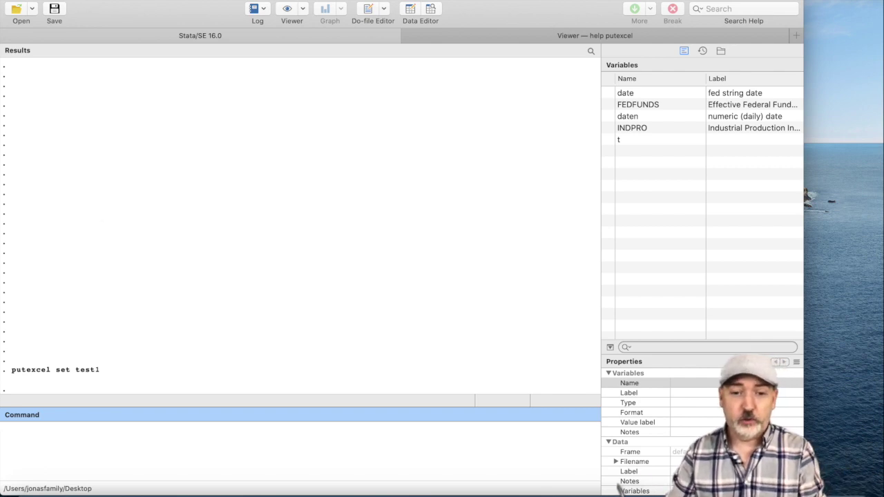
click(47, 0)
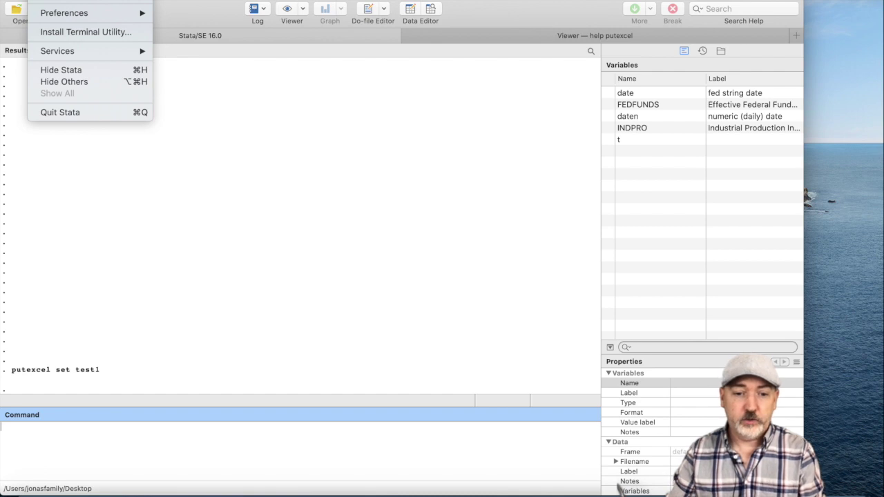
mouse_move(114, 0)
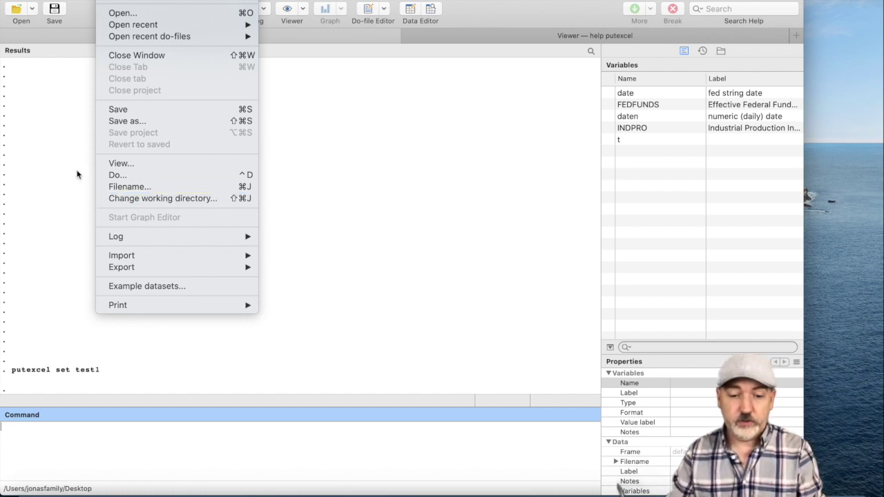
click(62, 151)
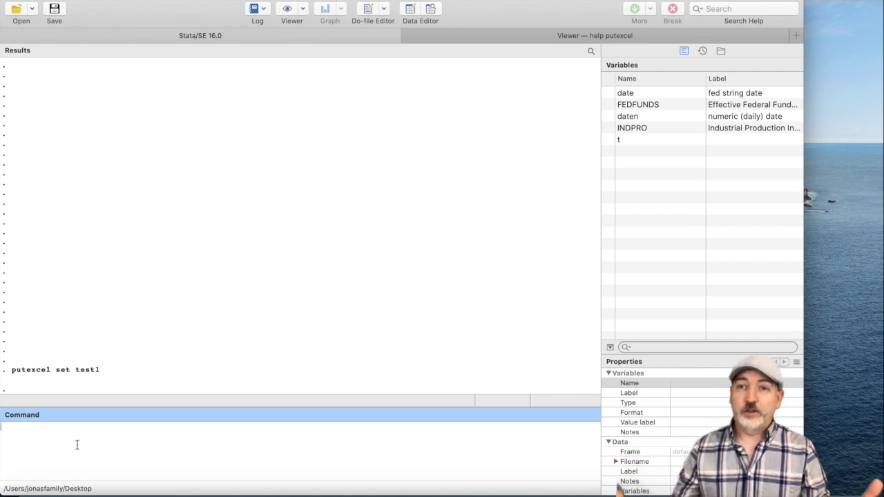
Write "Hi" into cell A10 with putexcel A10="Hi", creating test1.xlsx on the desktop
text(putexcel)
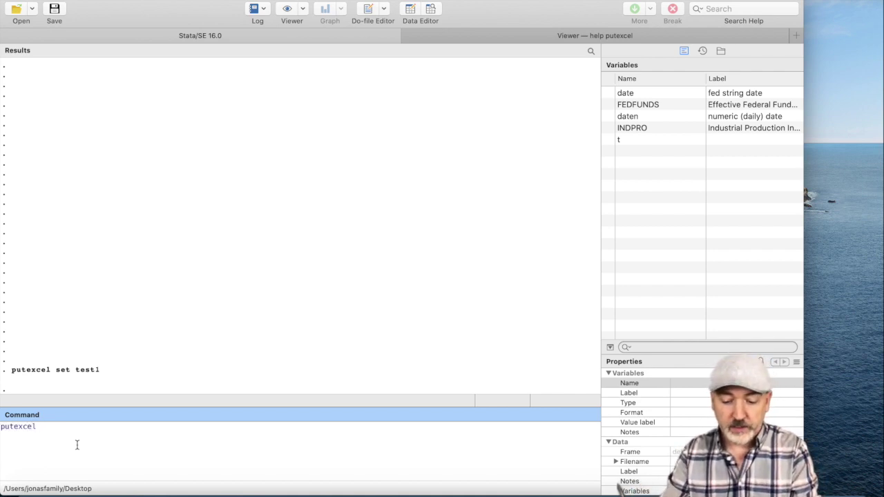
text( A10)
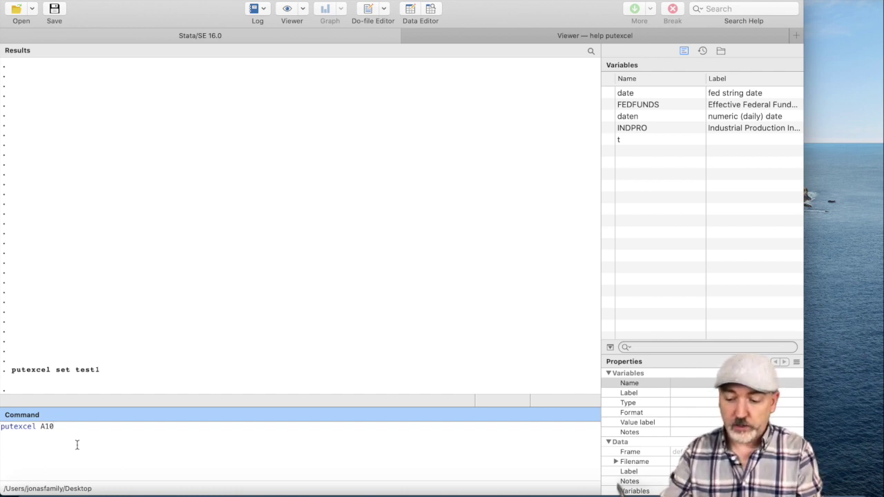
text(=)
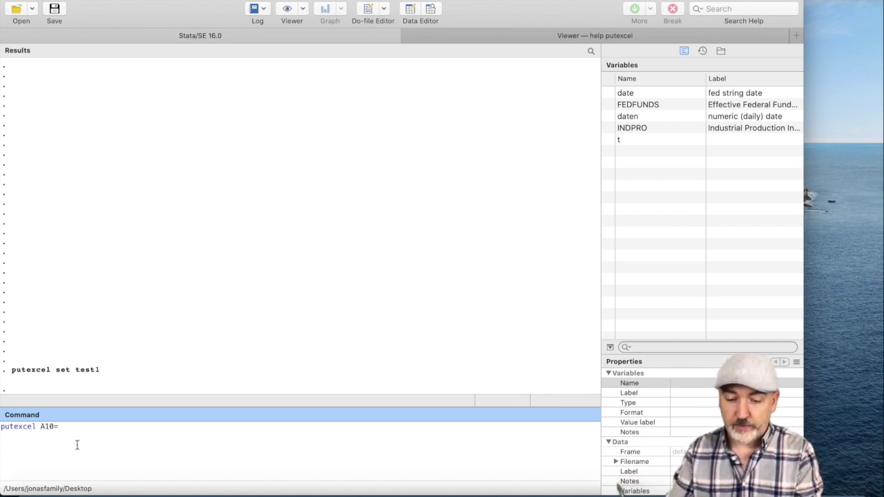
text("Hi)
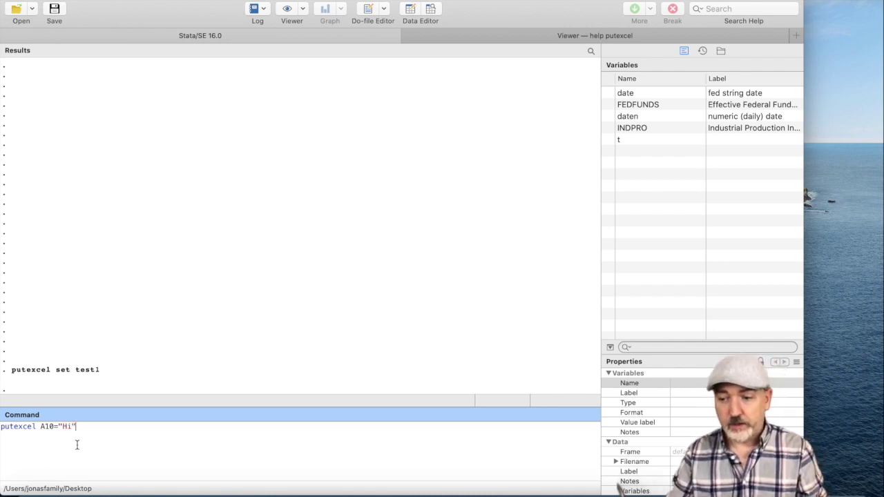
text(")
key(Return)
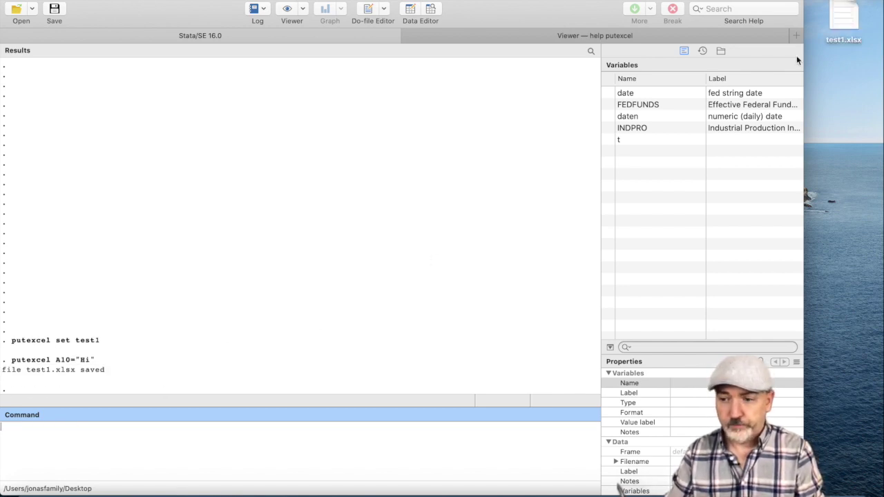
drag(841, 45, 842, 56)
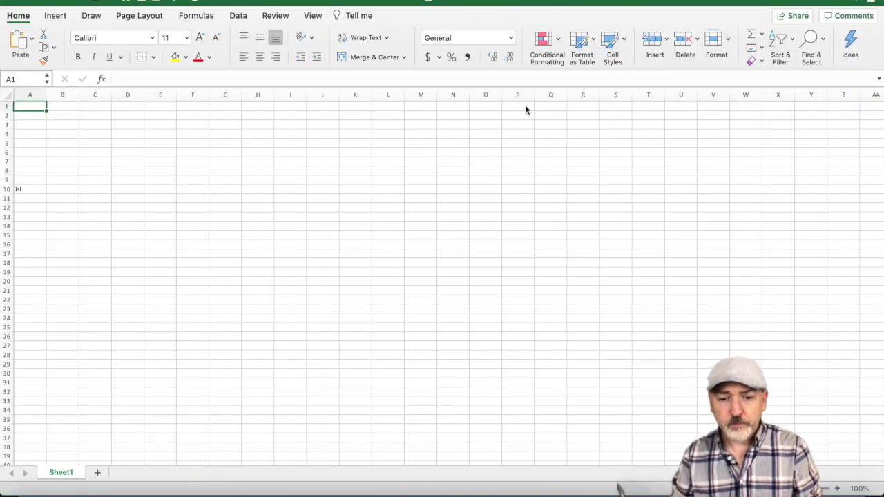
Delete Hi from A10 in Excel, then close test1.xlsx choosing Don't Save
click(32, 189)
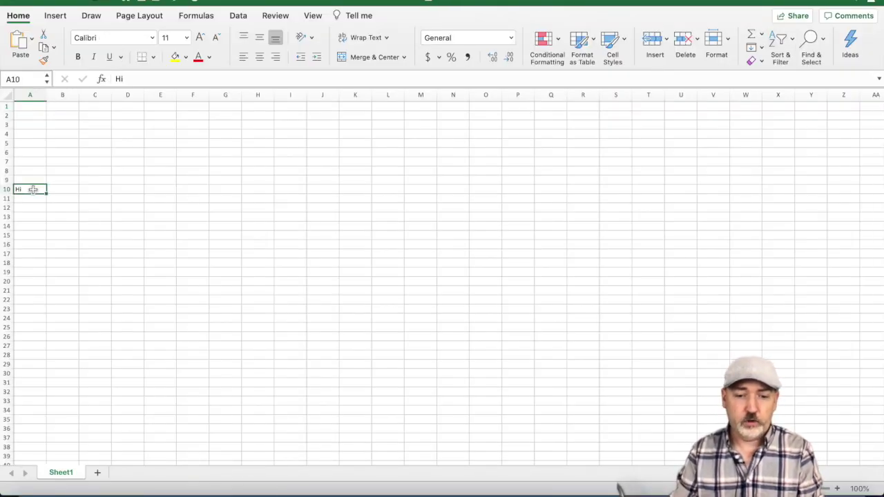
key(Delete)
click(91, 180)
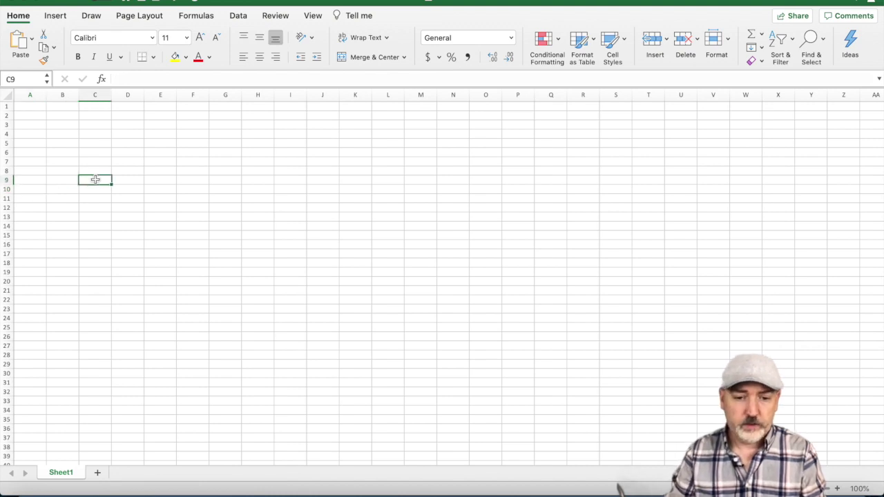
click(13, 3)
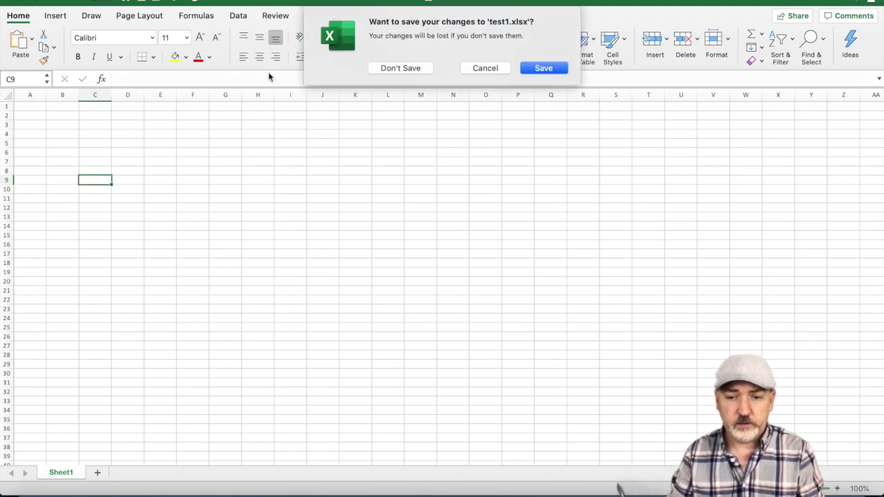
click(414, 68)
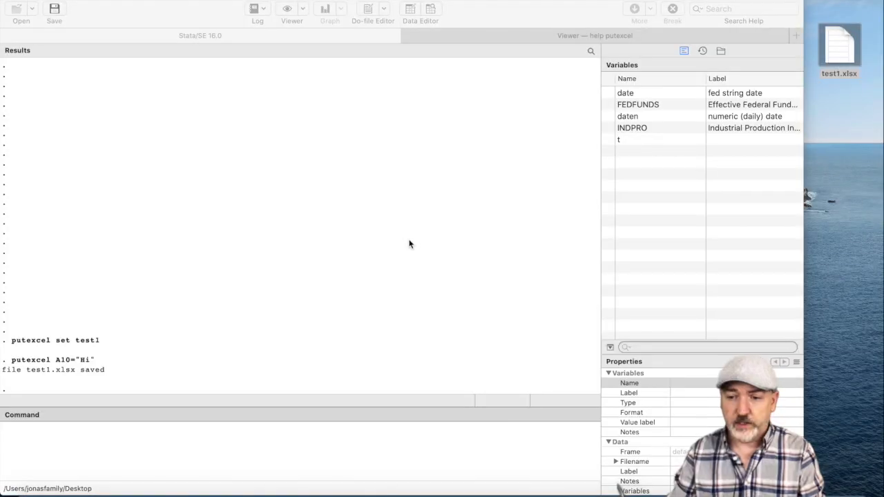
Clear the Results window and run reg D.INDPRO D.FEDFUNDS
click(109, 441)
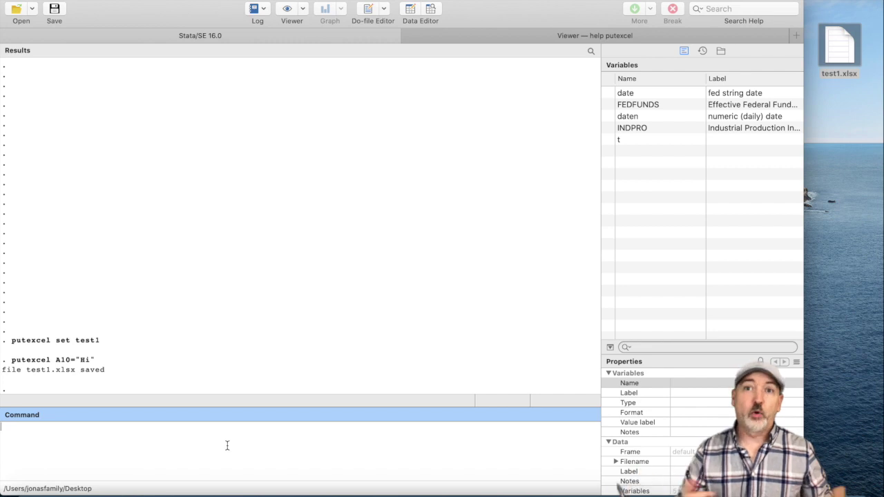
key(Return)
key(Return)
key(Return)
key(Return)
key(Return)
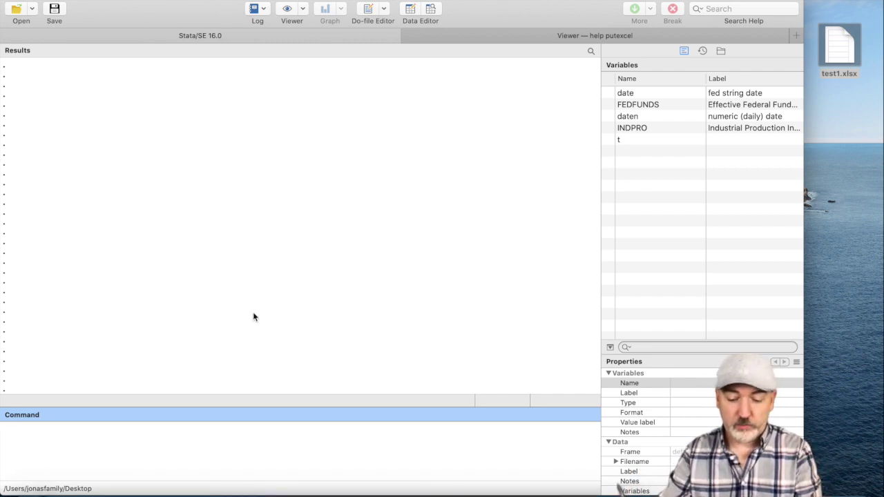
text(reg )
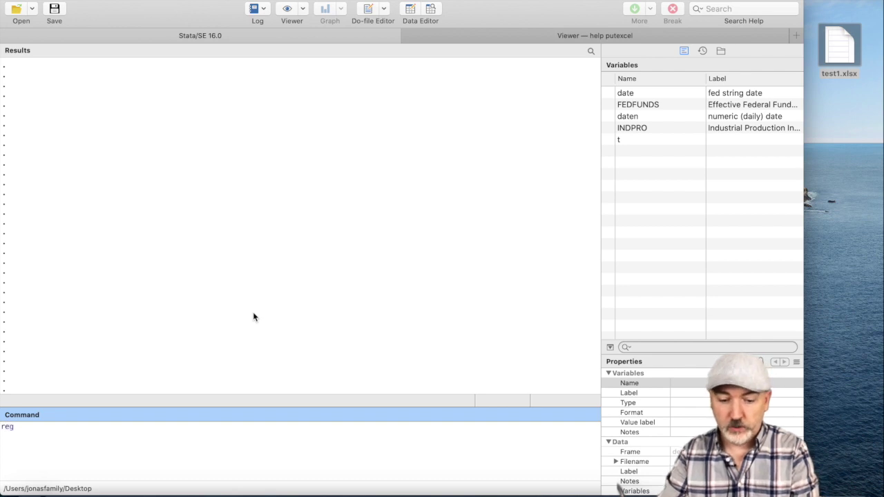
text(D.)
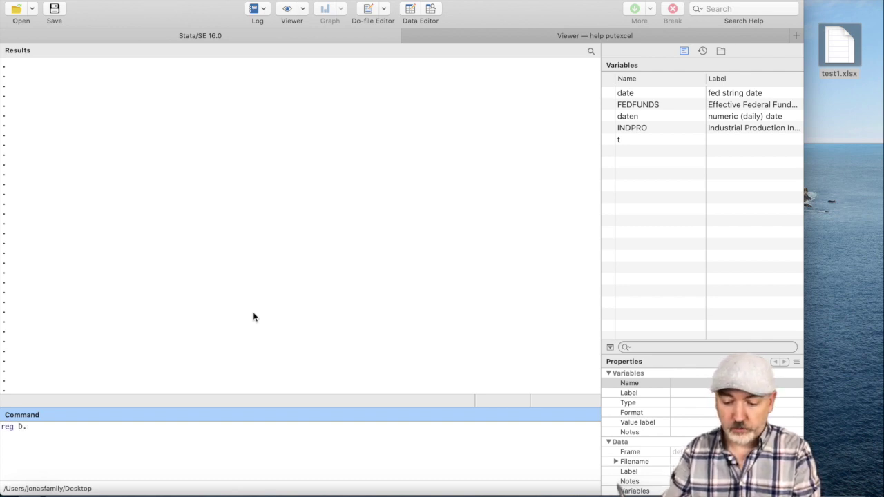
text(INDPRO D)
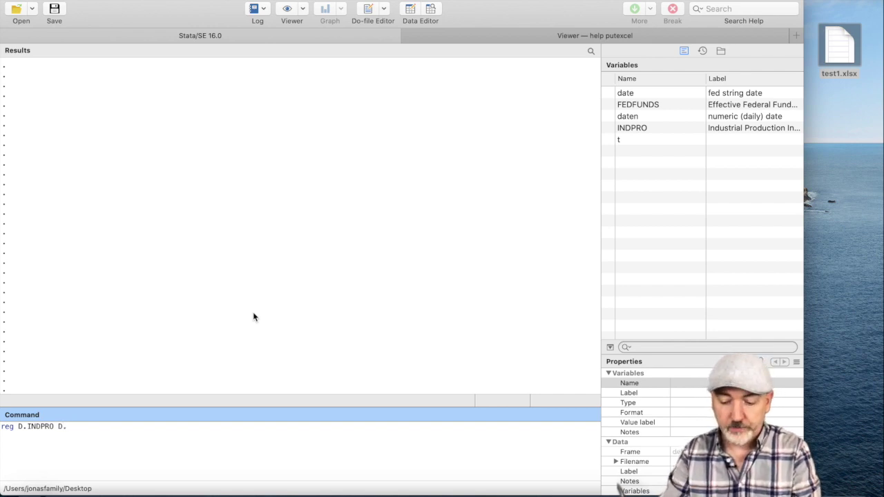
text(.FEDFUNDS)
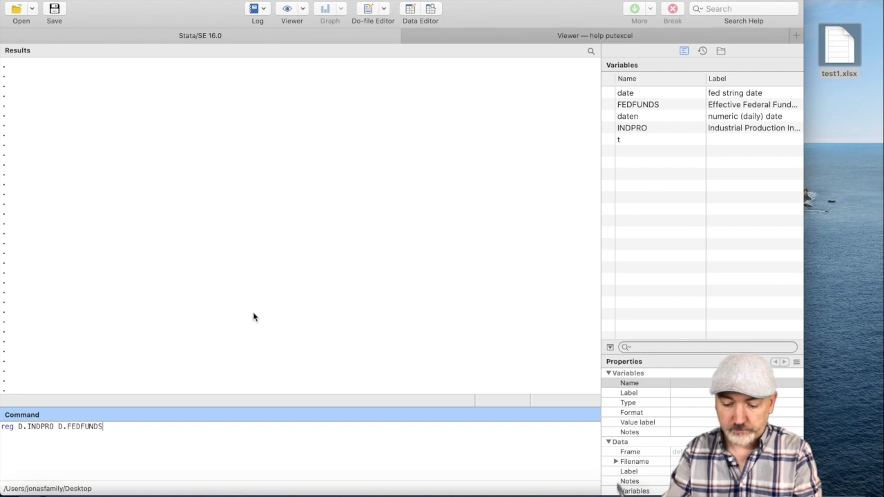
key(Return)
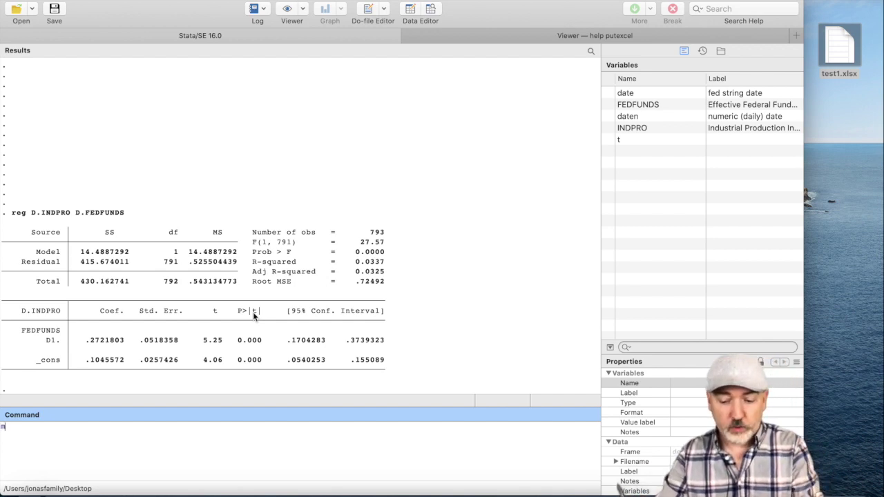
List the r(table) matrix of coefficients, standard errors and p-values with matrix list r(table)
text(atrix)
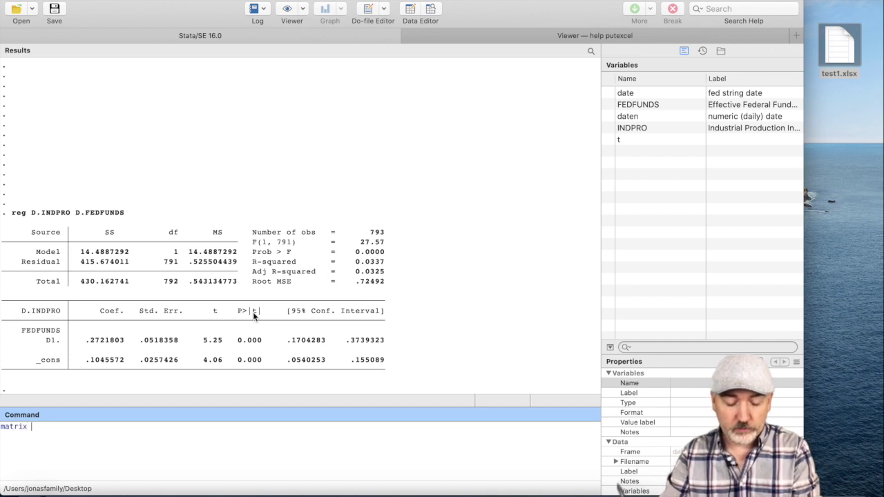
text( list )
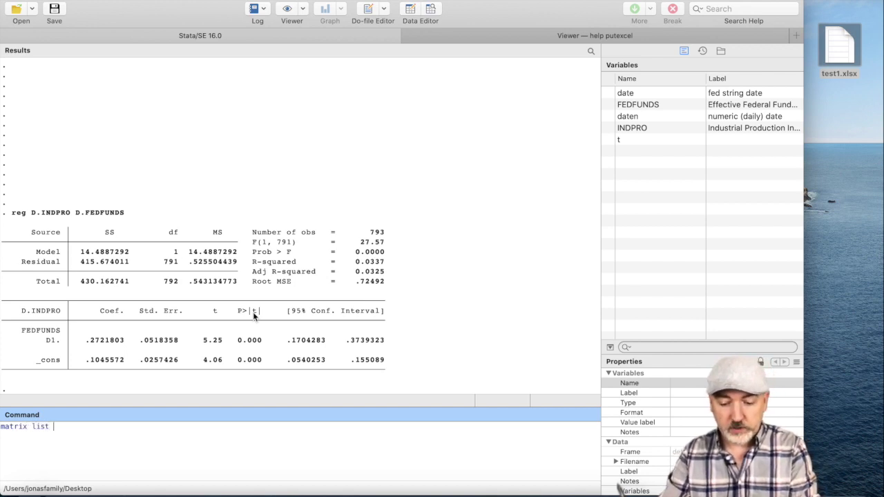
text(r(table)
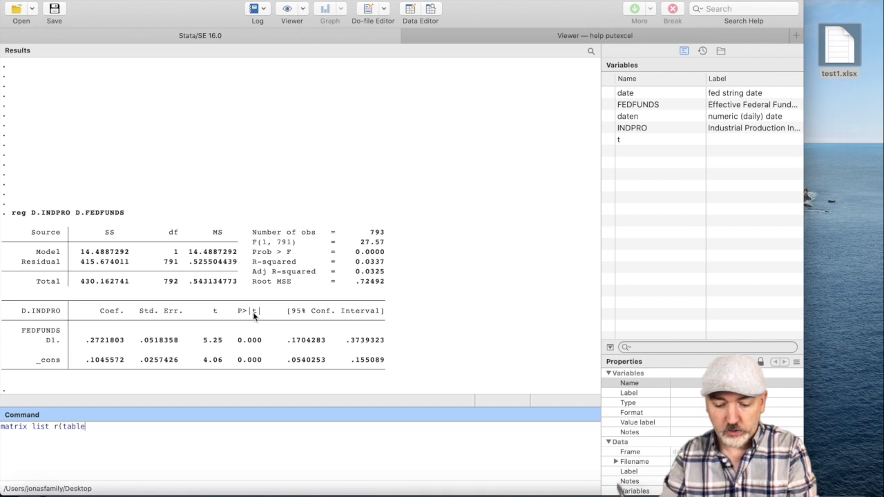
text())
key(Return)
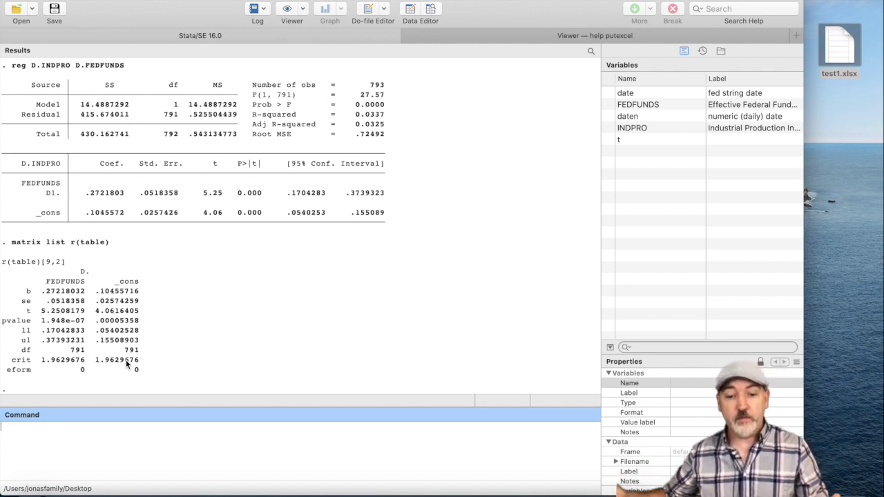
click(45, 296)
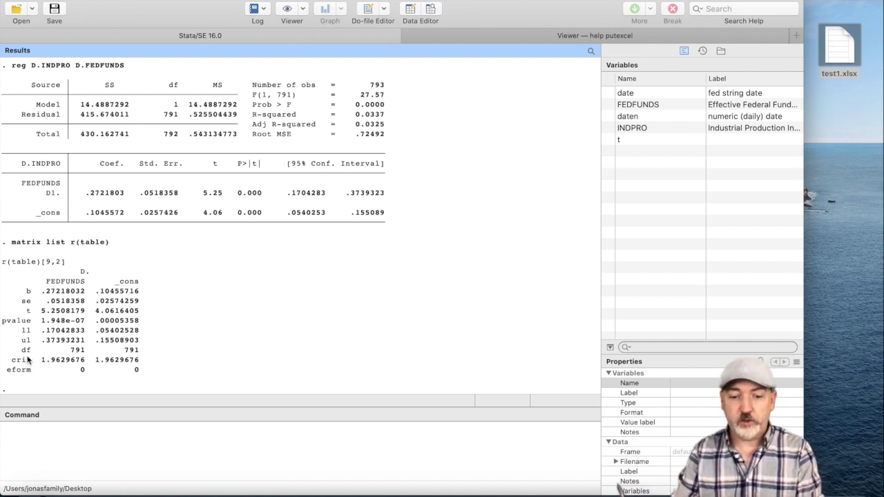
click(60, 446)
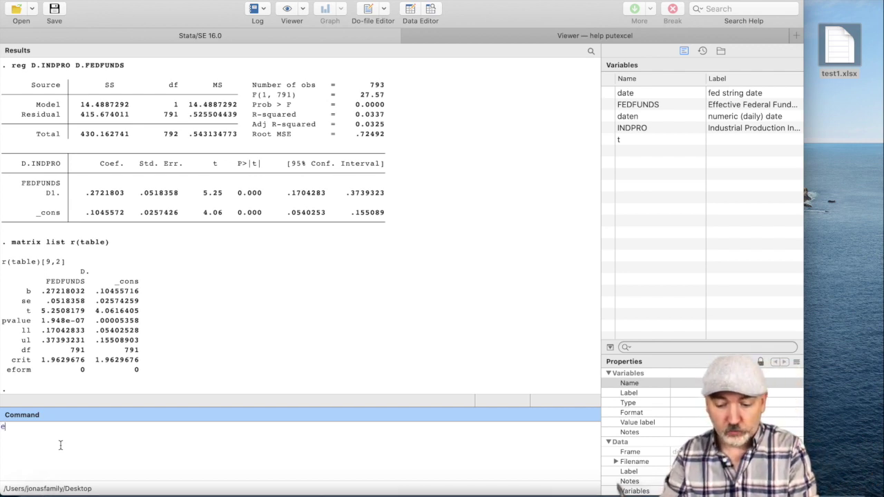
Run ereturn list to show the regression's stored e() results
text(ret)
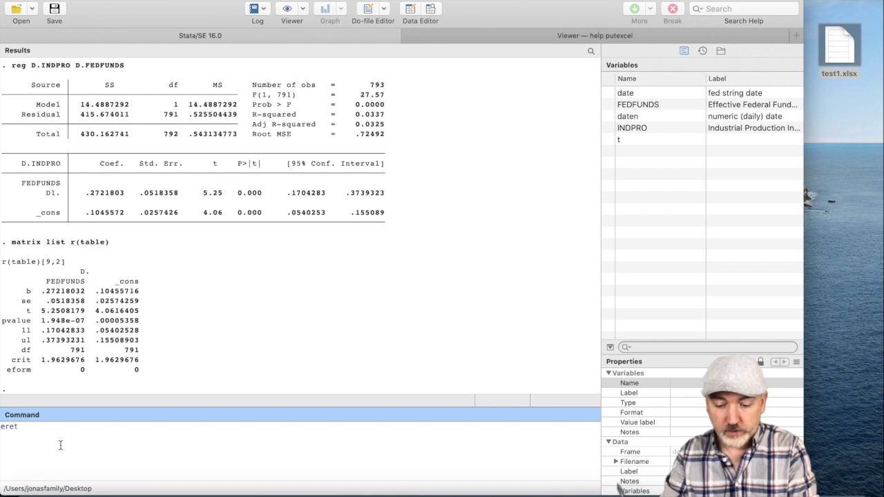
text(urn )
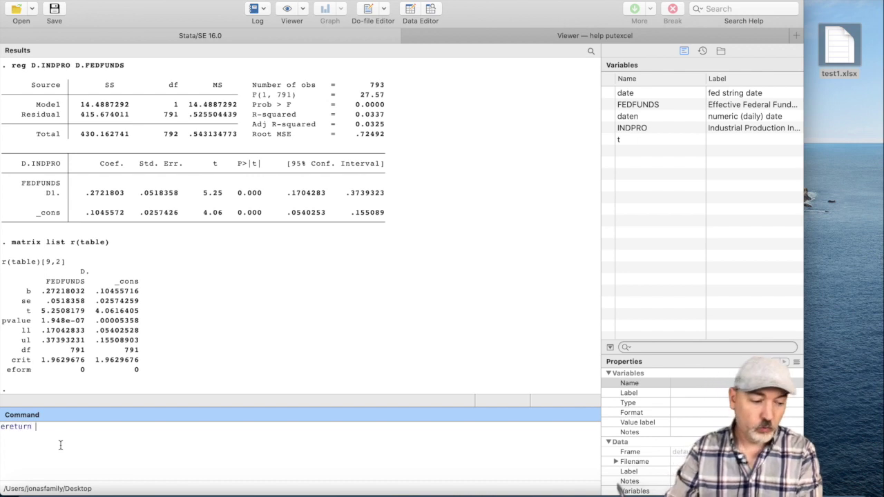
text(list)
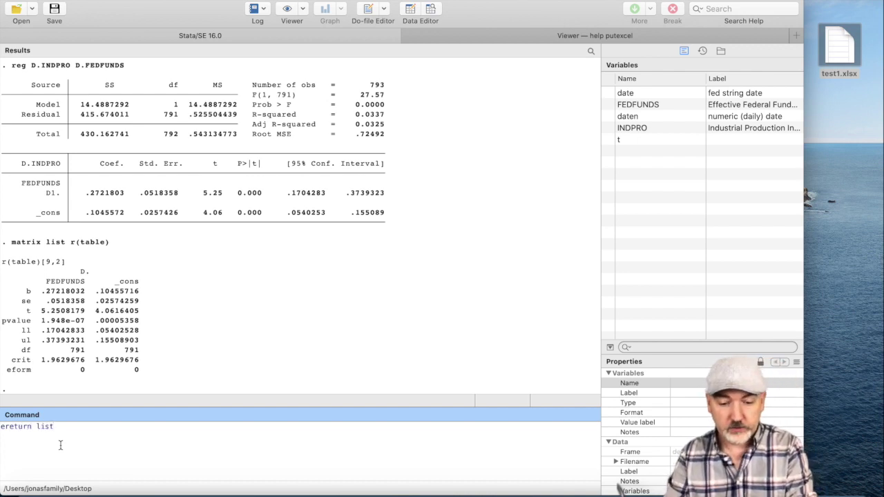
key(Return)
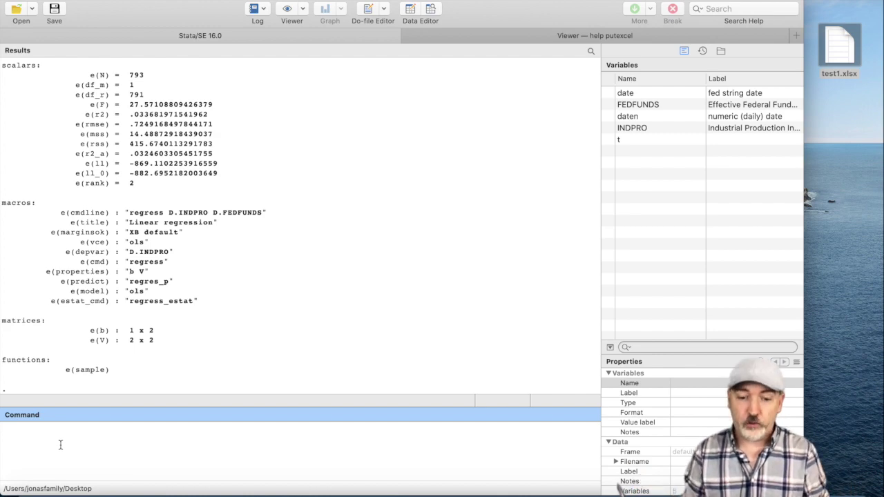
scroll(236, 212, up, 5)
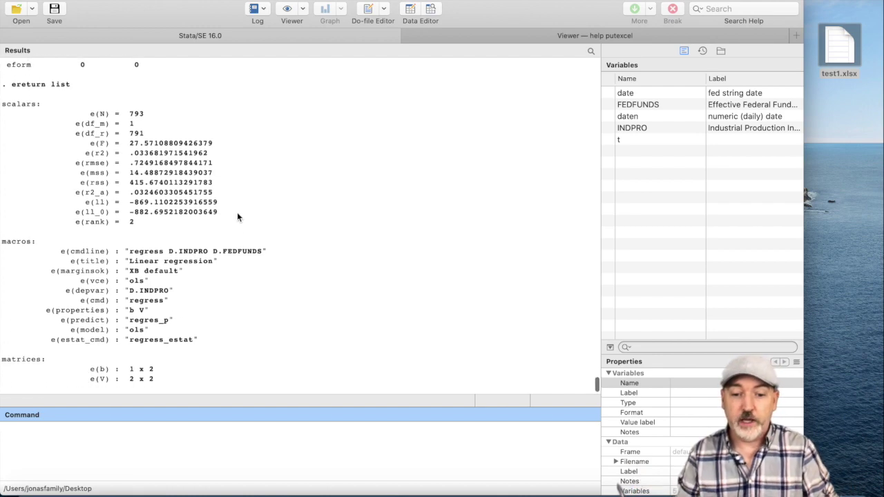
scroll(237, 217, up, 1)
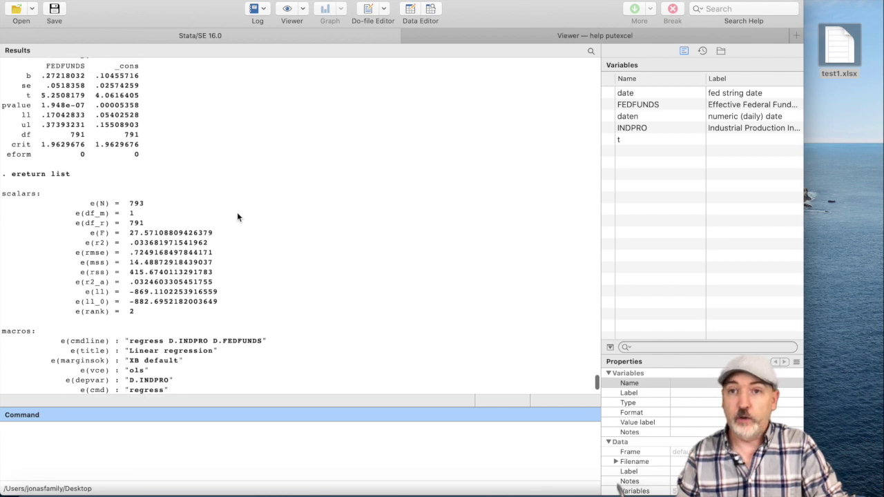
scroll(237, 216, down, 3)
scroll(237, 217, down, 1)
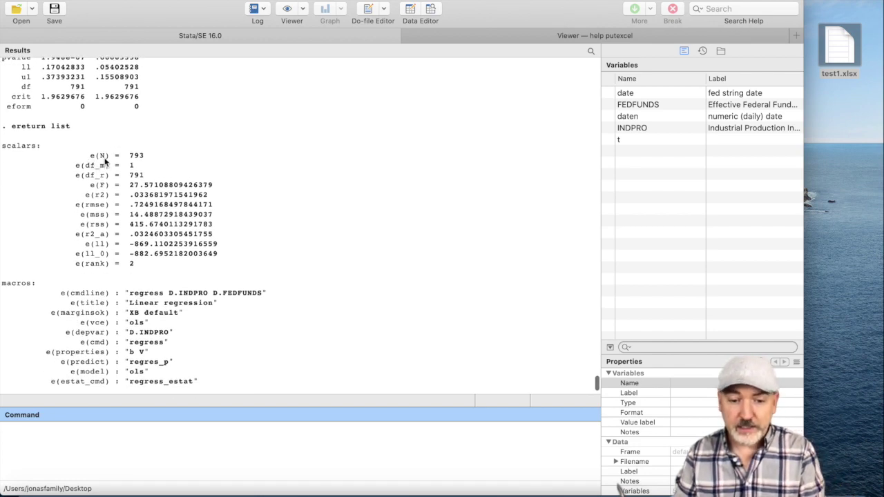
Highlight e(N) 793, e(df_m), F, R-squared, adjusted R-squared and root MSE in Results
drag(130, 156, 150, 155)
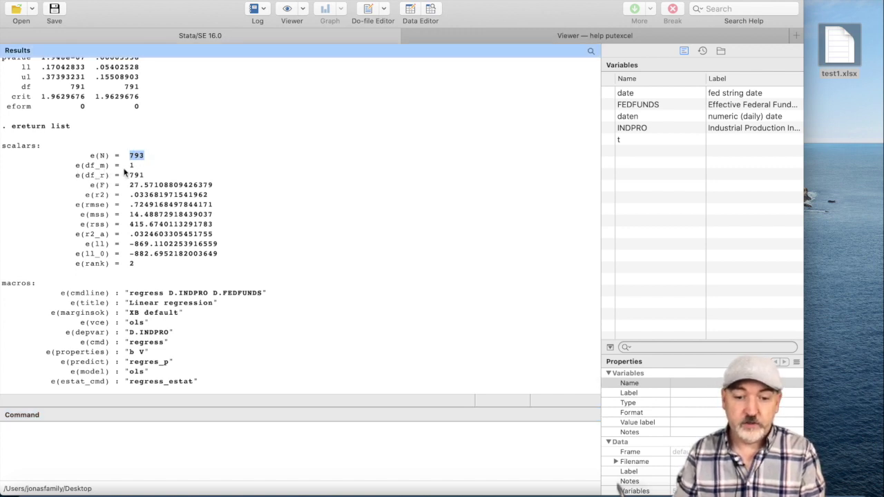
drag(129, 165, 134, 167)
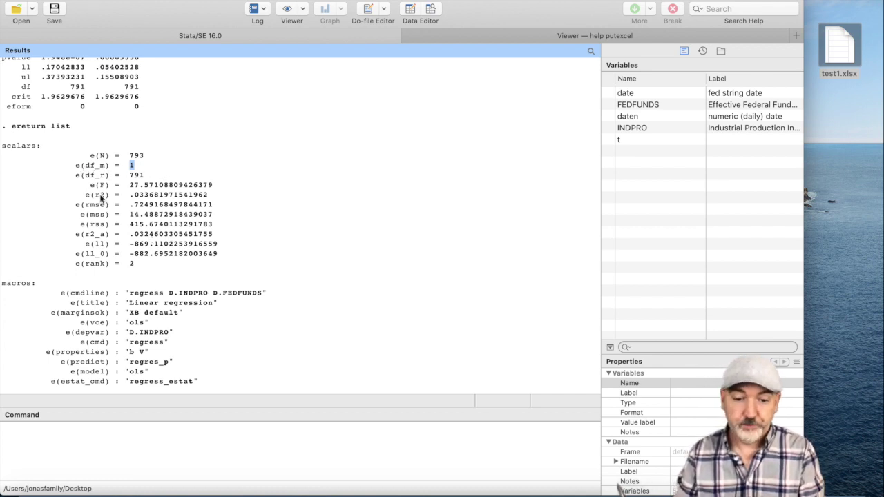
double_click(100, 185)
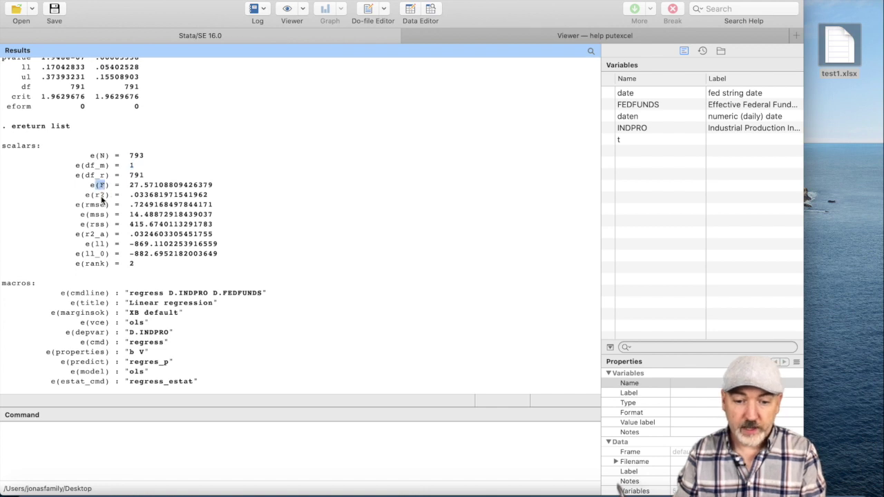
double_click(101, 196)
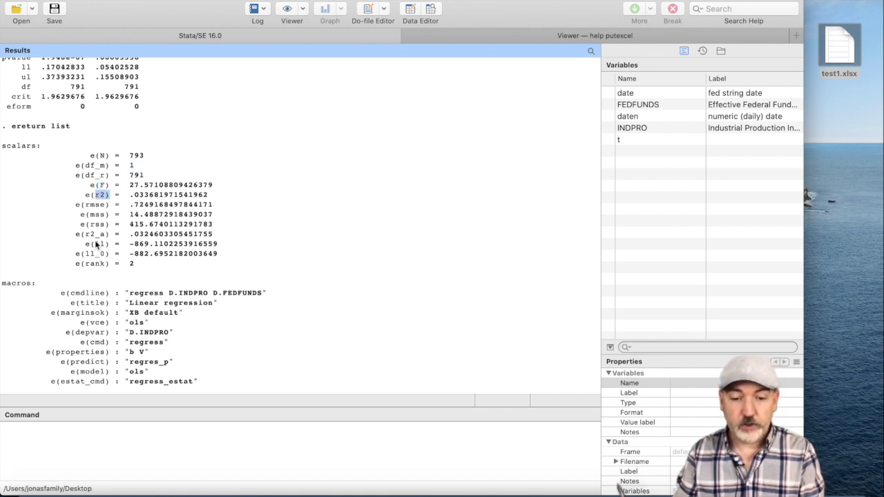
drag(83, 234, 109, 235)
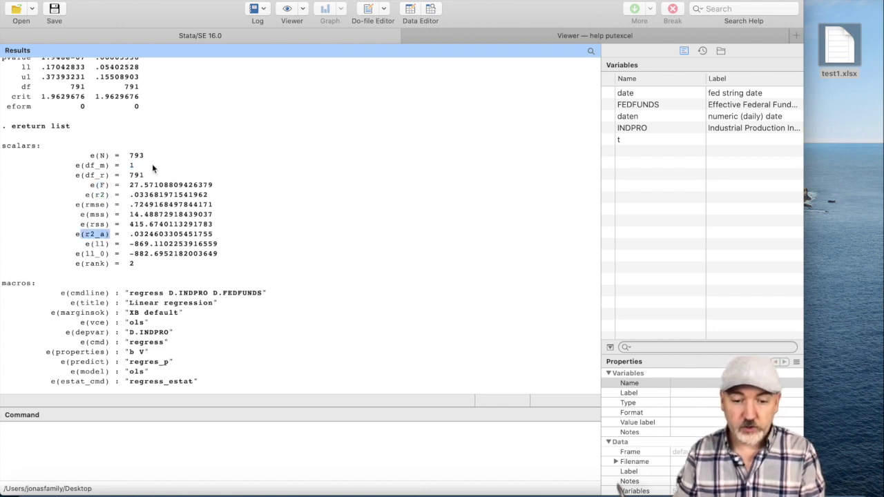
drag(76, 205, 88, 207)
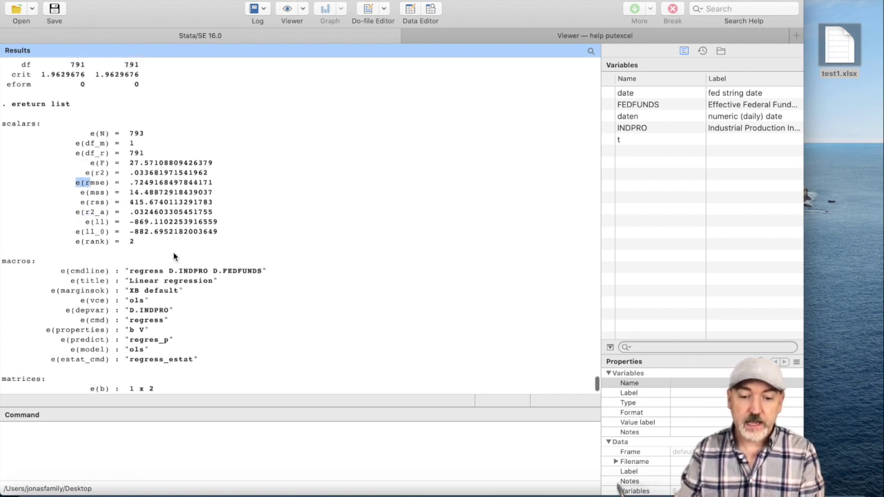
scroll(174, 256, down, 2)
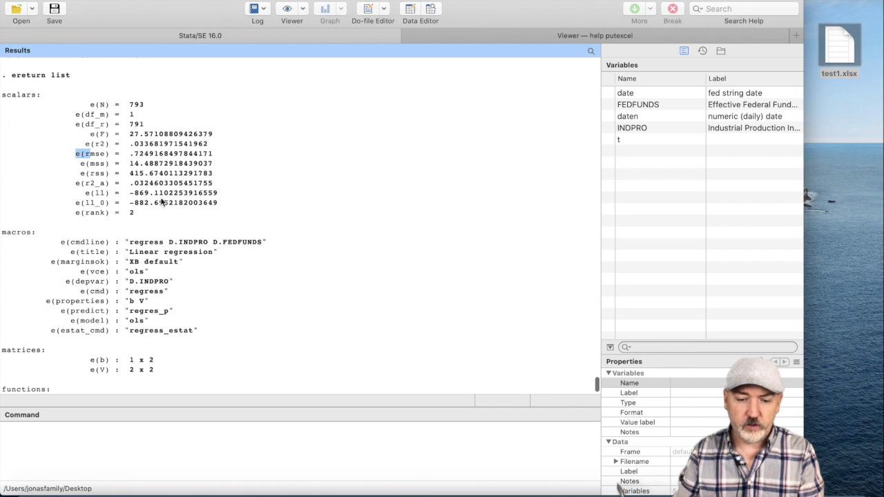
scroll(157, 301, up, 7)
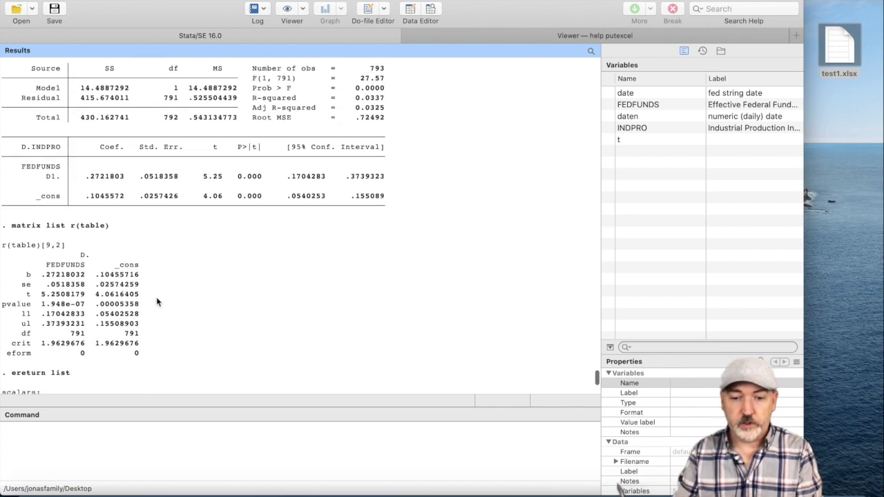
scroll(157, 301, down, 8)
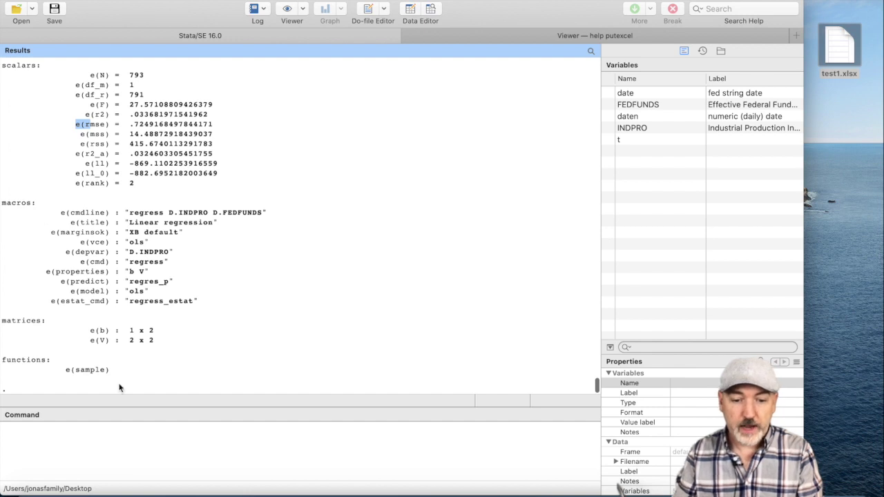
click(100, 440)
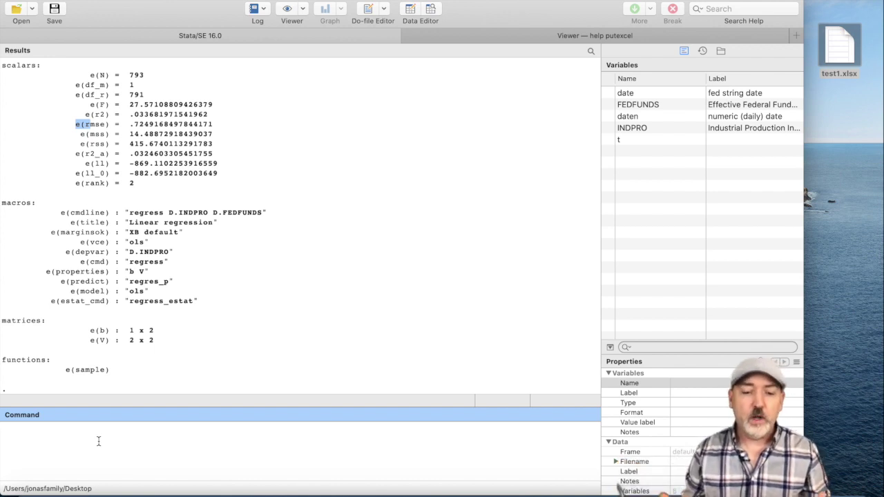
Write header "Lags" into A1 and "Adj. R2" into B1 of test1.xlsx
text(putexcel)
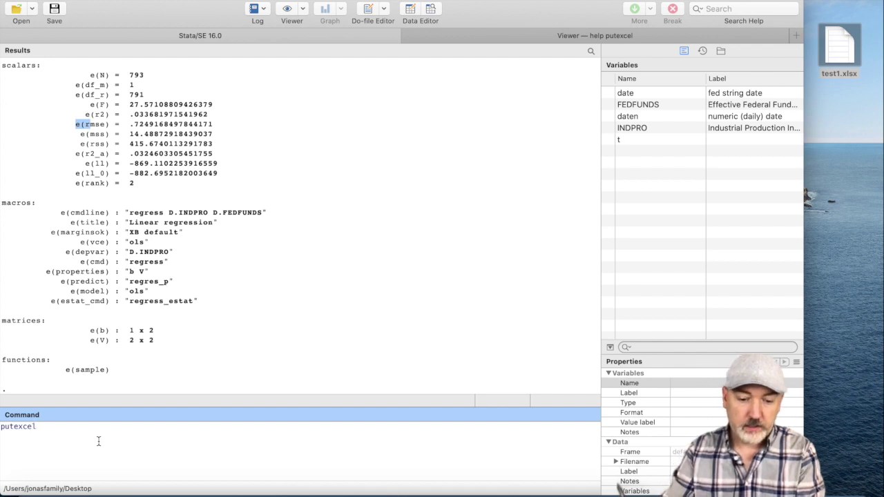
text( A1=)
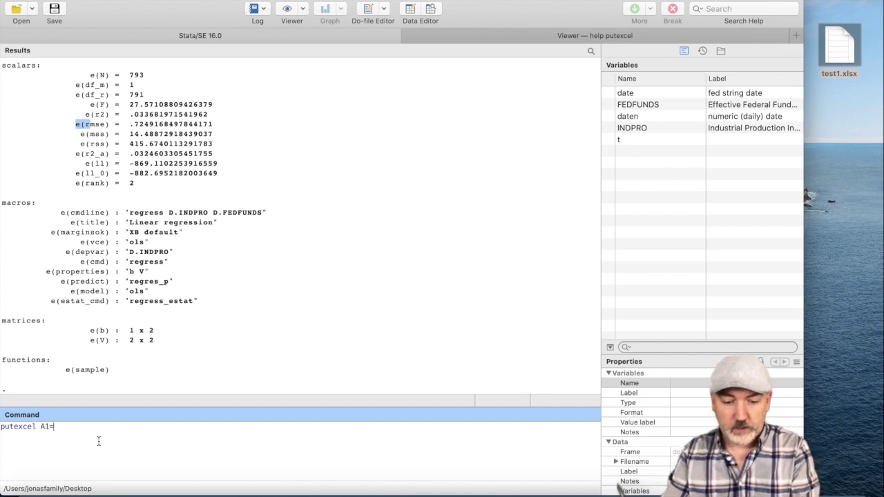
text(")
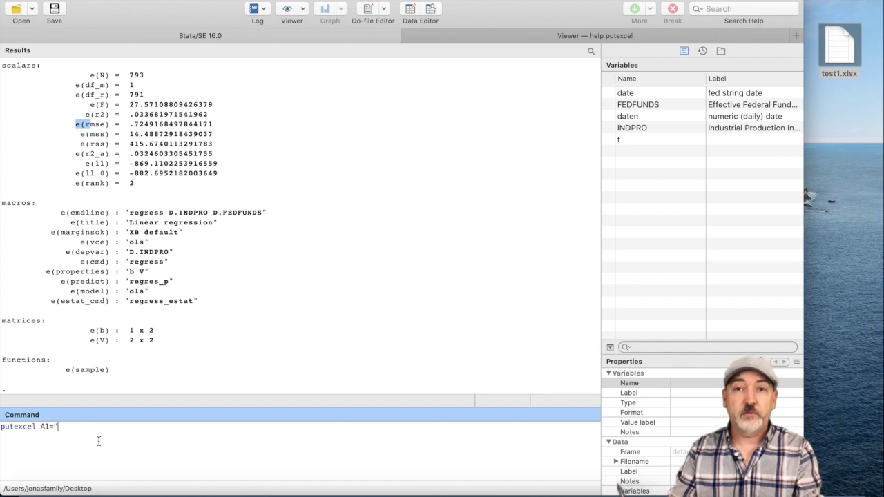
text(Lags")
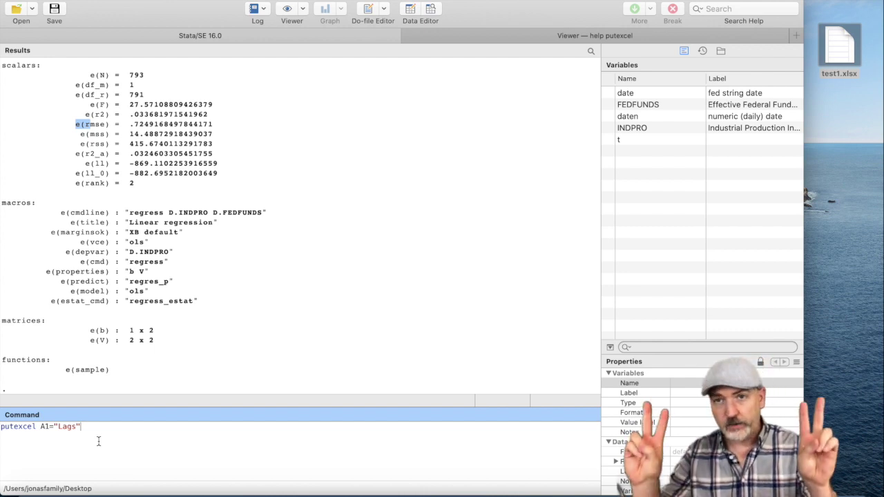
key(Return)
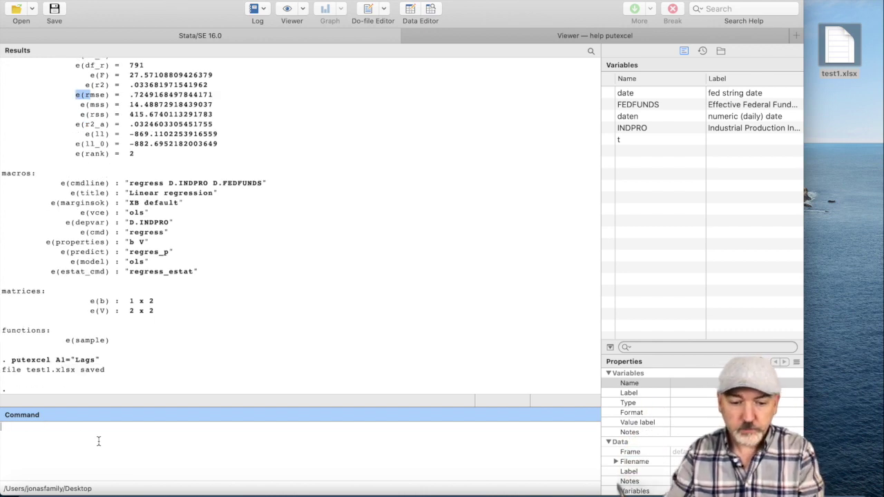
text(pu)
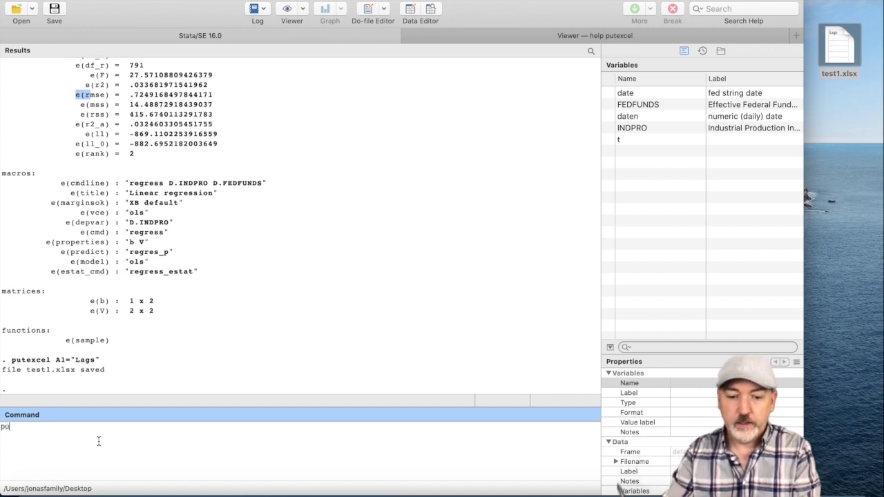
text(texce)
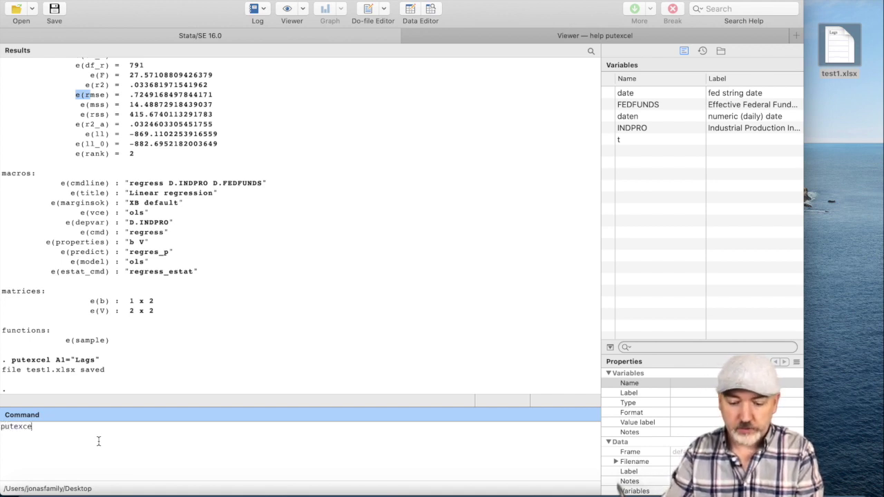
text(l B1=)
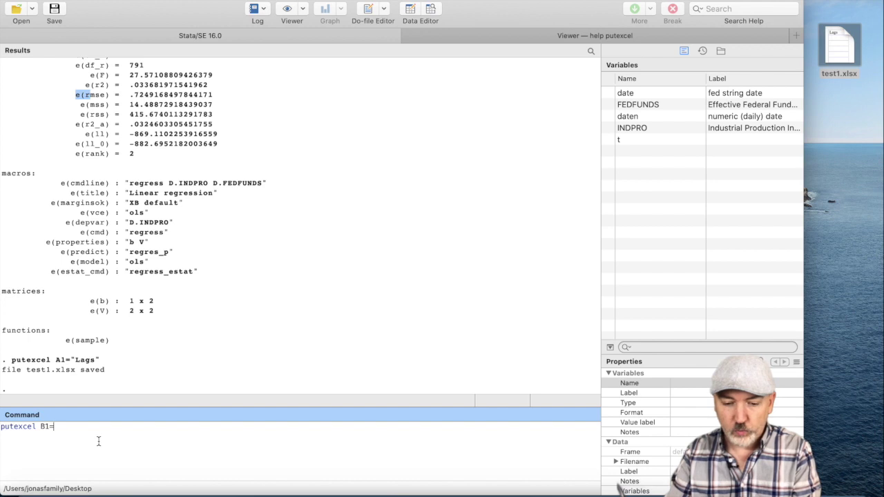
text("Adj)
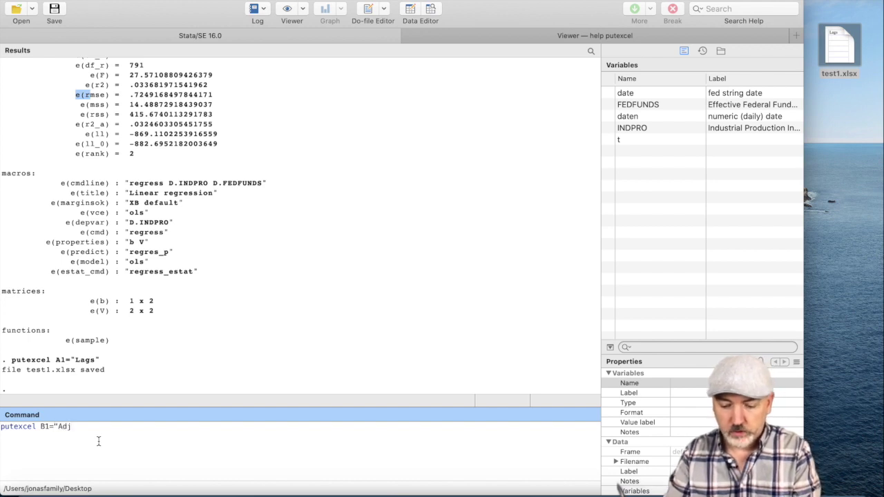
text(. R2)
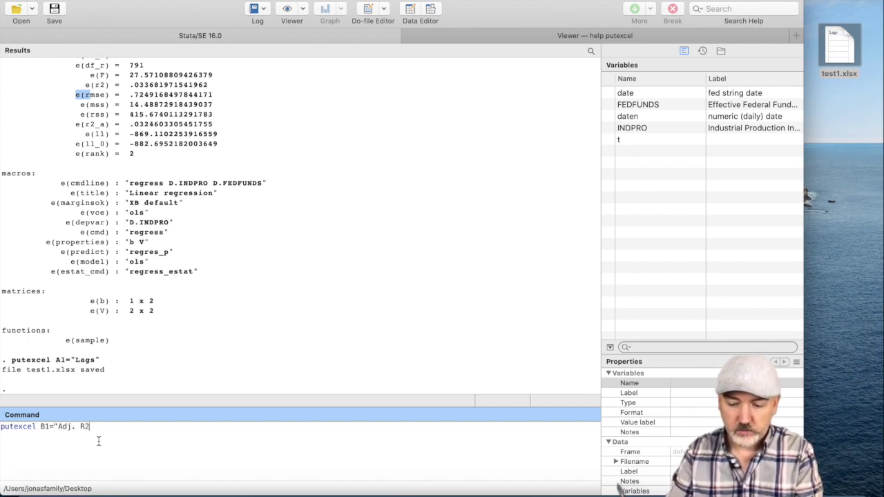
text(")
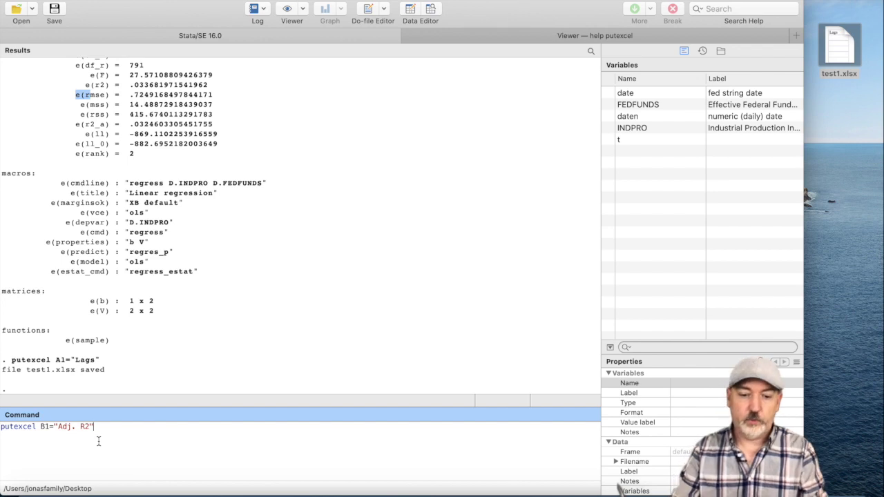
key(Return)
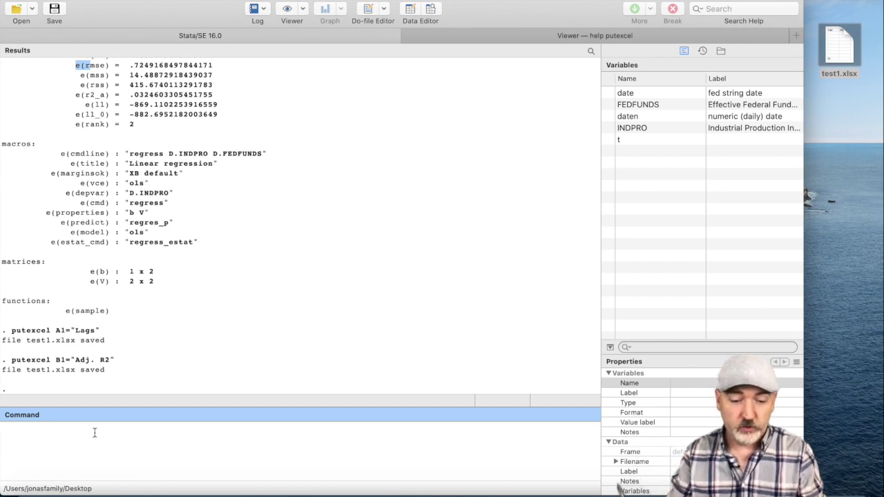
Write `e(df_m)' into A2 and `e(r2_a)' into B2 with putexcel
text(putexcel)
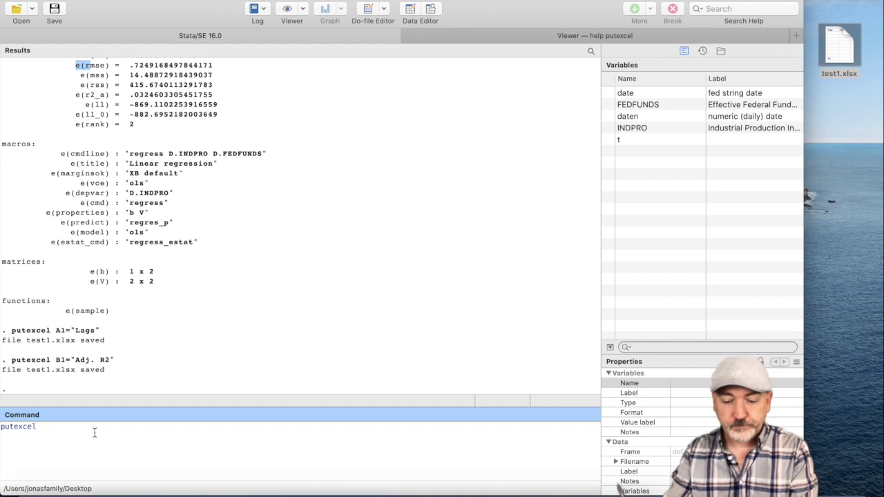
text( A2)
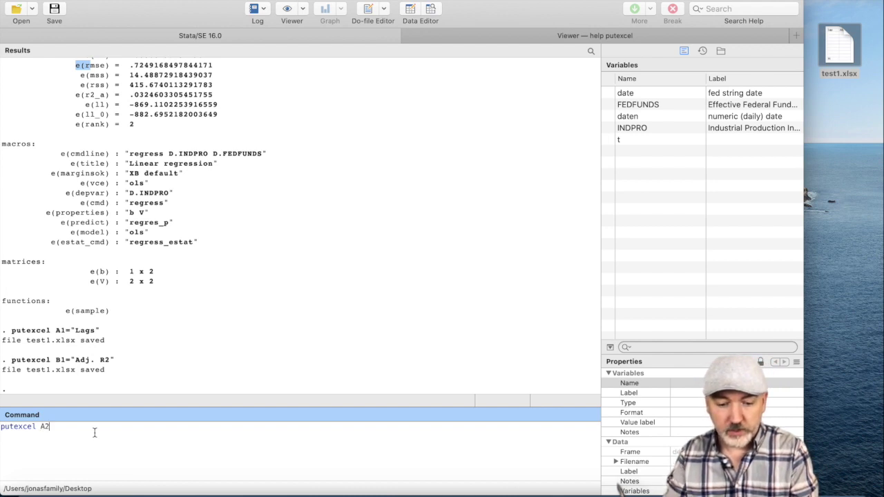
text(=)
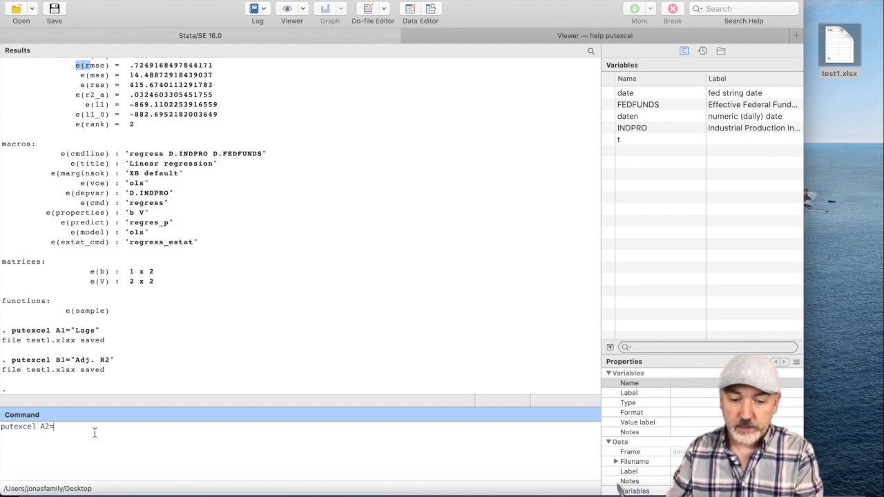
scroll(206, 173, up, 5)
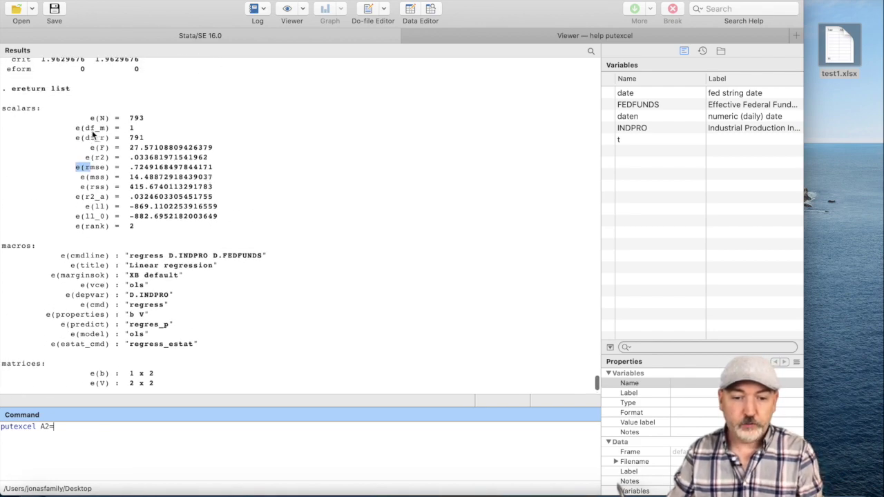
scroll(197, 250, down, 2)
scroll(197, 250, down, 2)
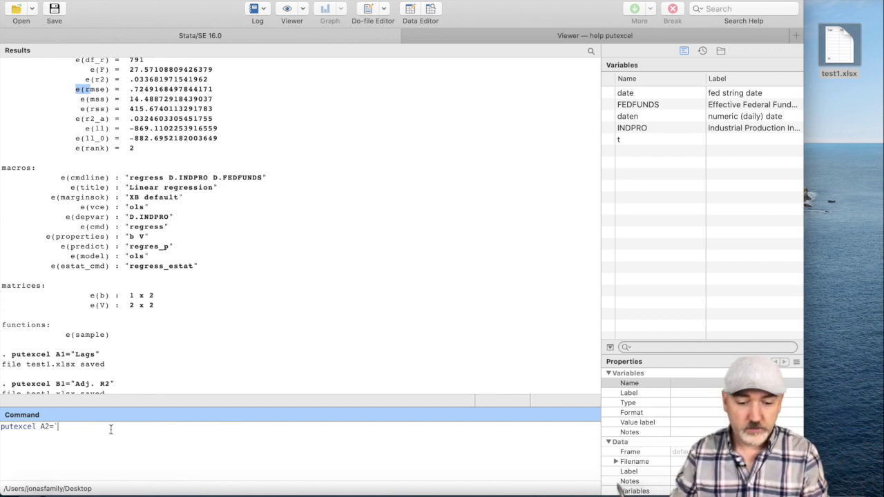
text(e)
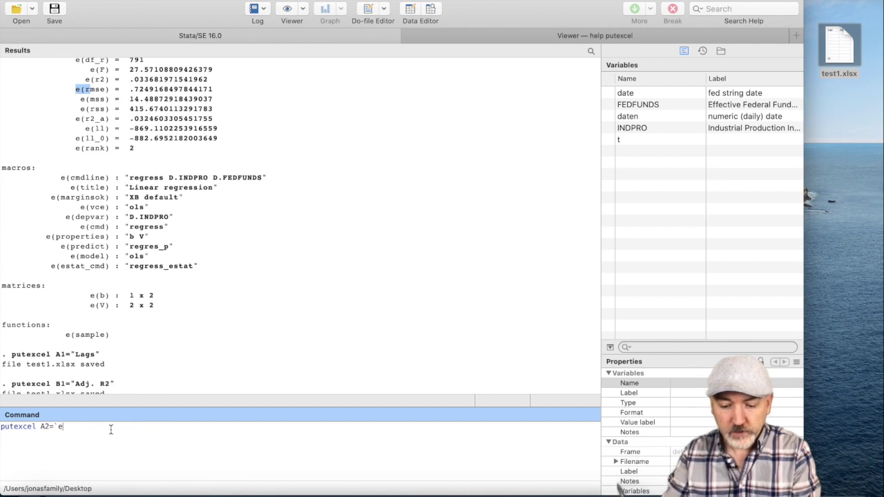
text((df_)
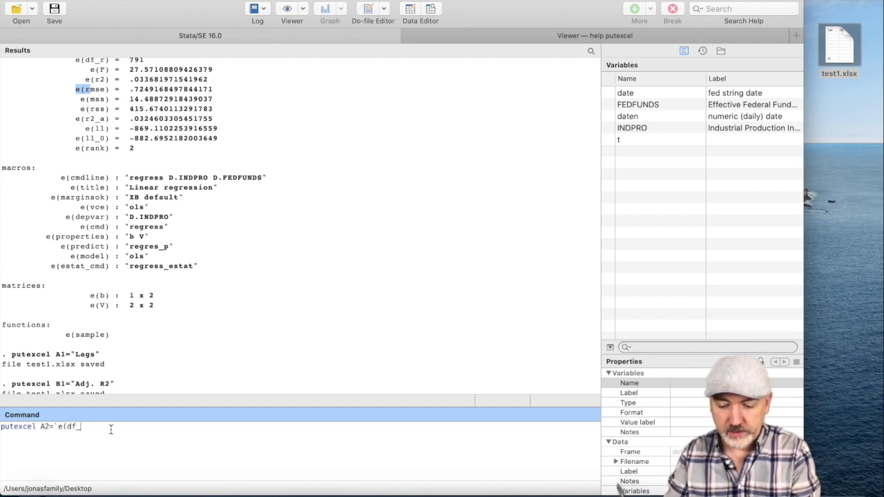
text(m)
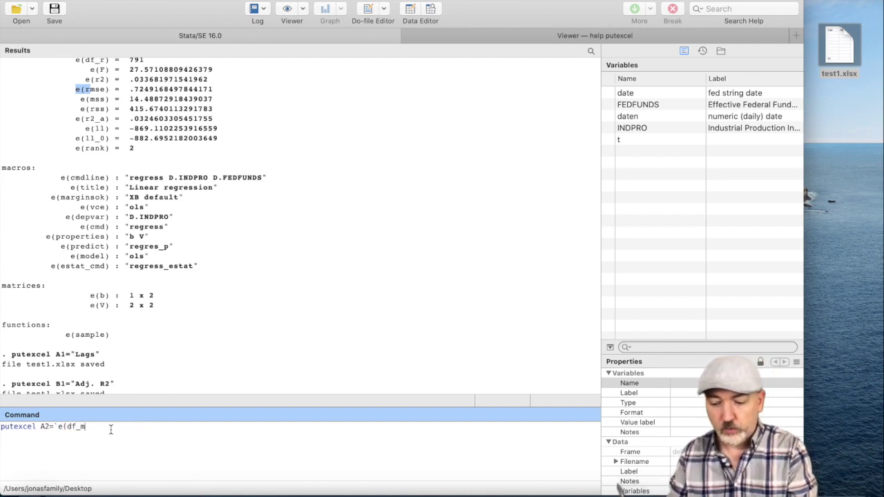
text())
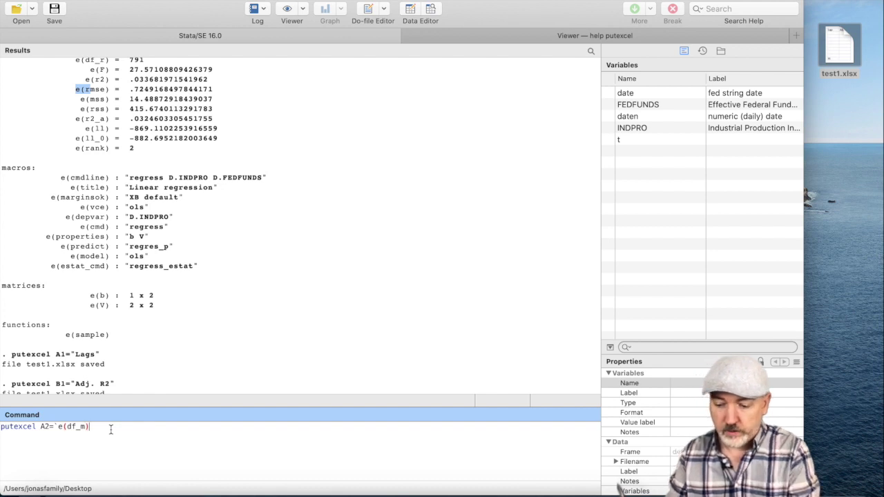
text(')
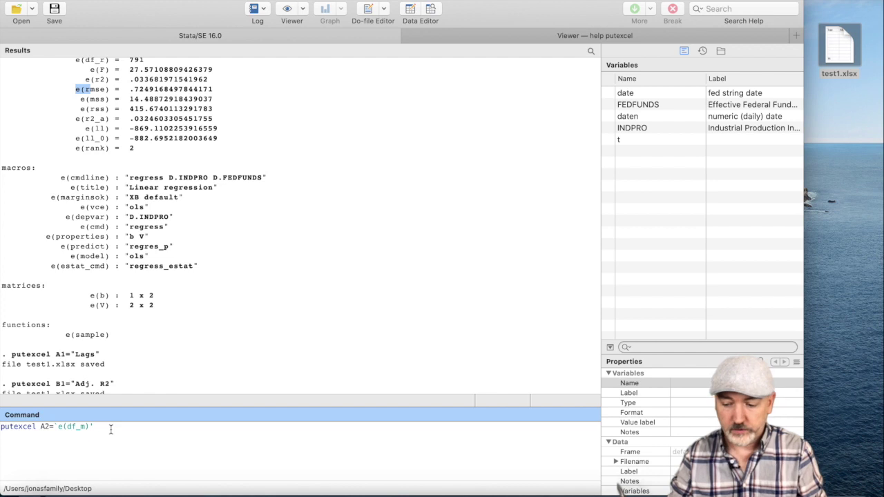
key(Return)
text(pu)
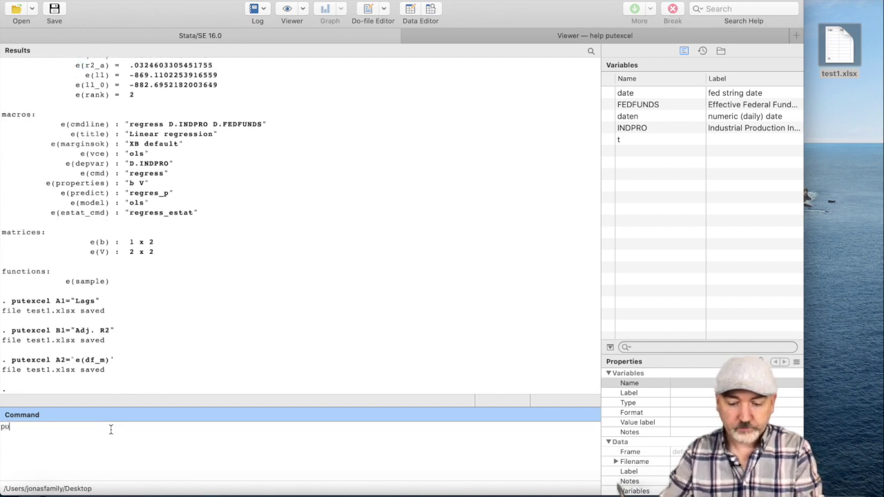
text(t)
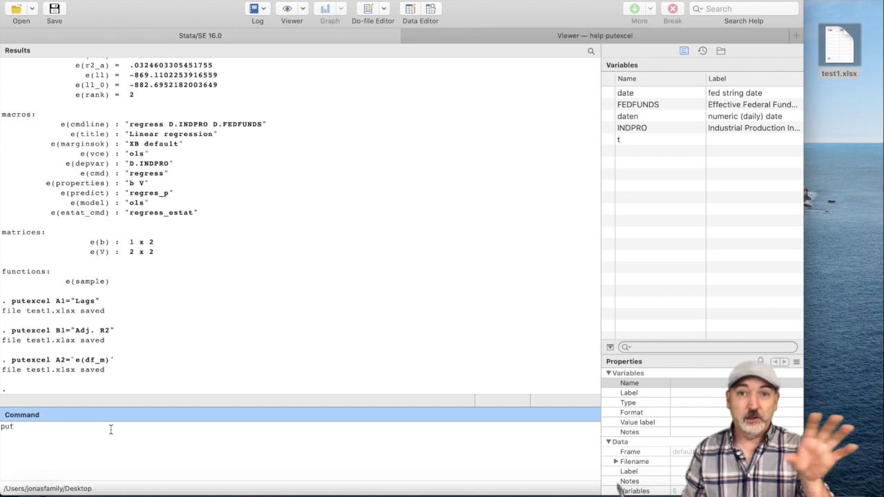
text(excel )
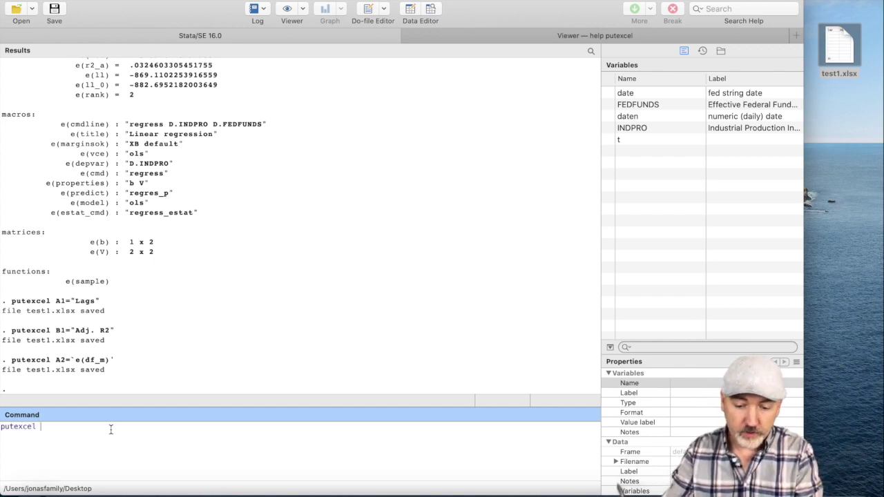
text(B)
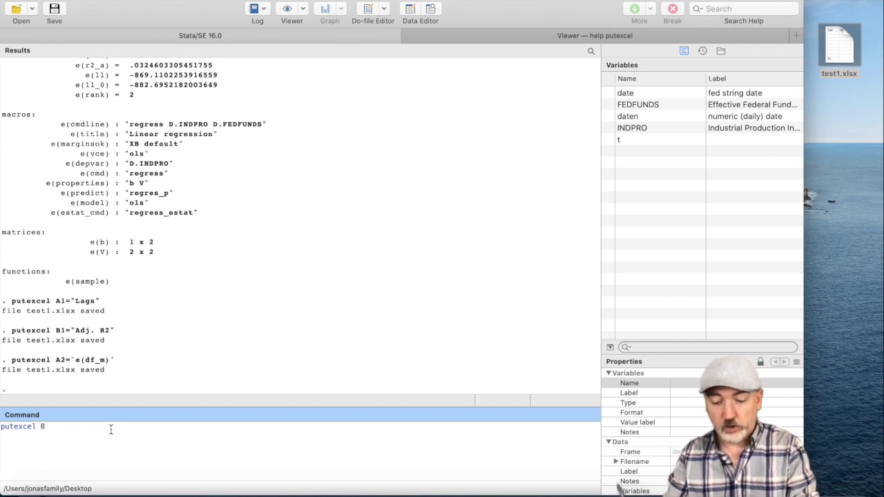
text(2=)
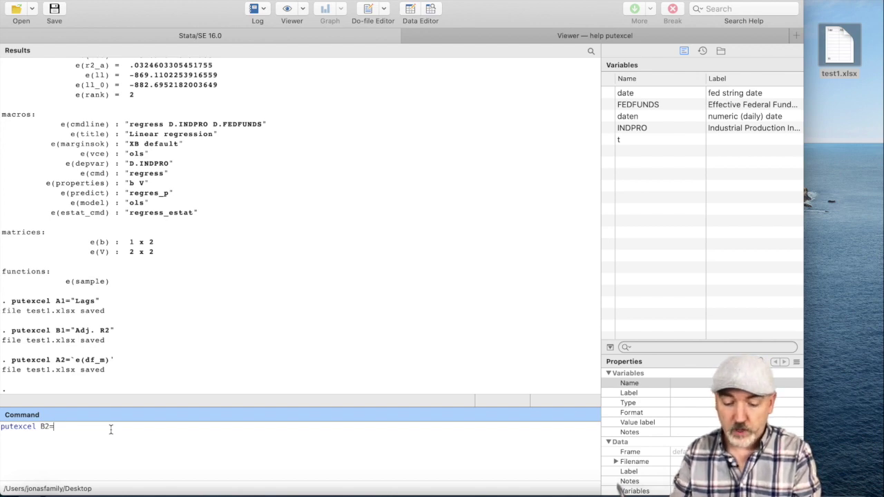
text(`)
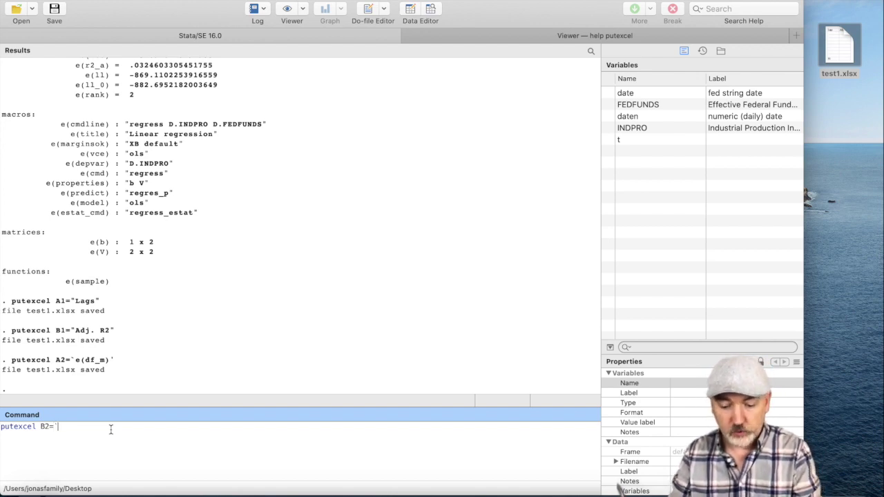
text(e(r2)
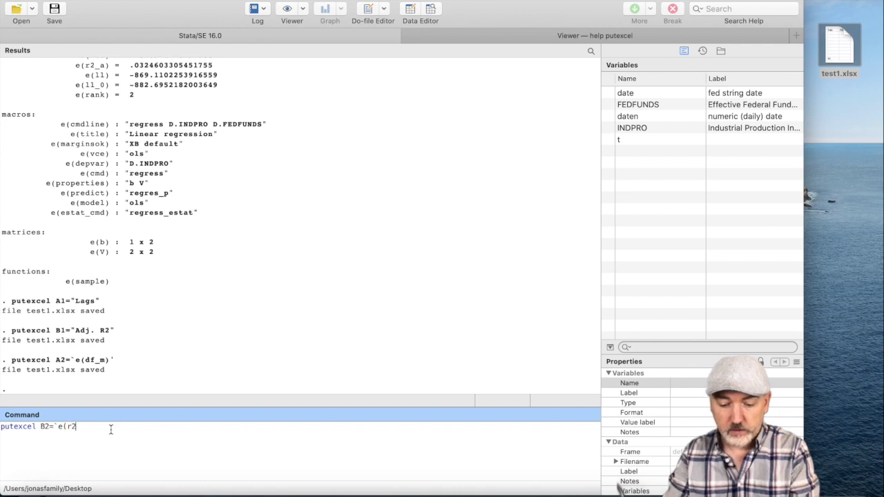
text(_a)
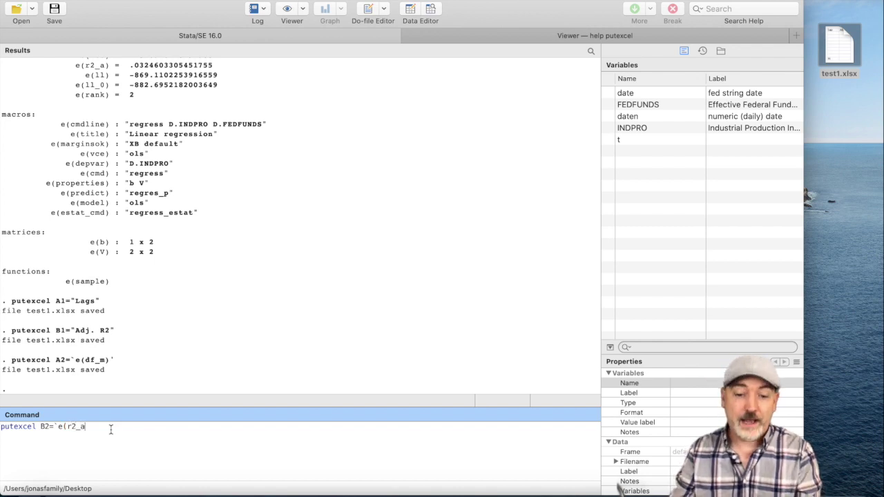
text())
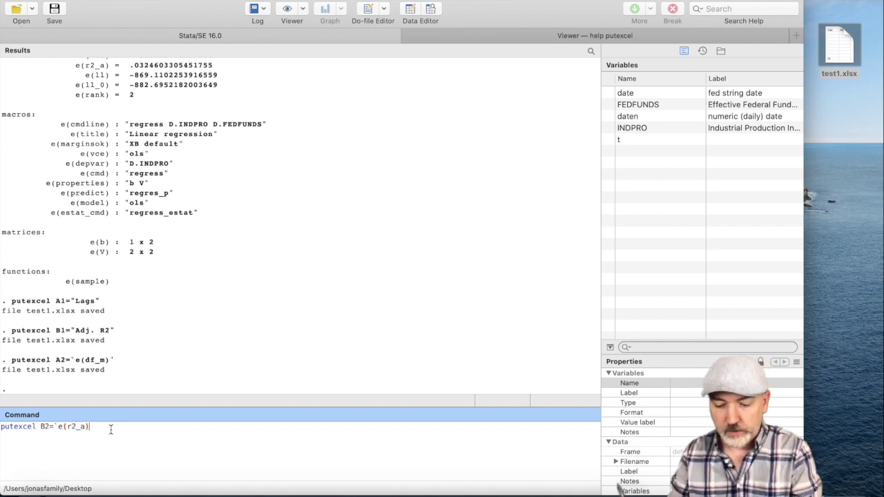
text(')
key(Return)
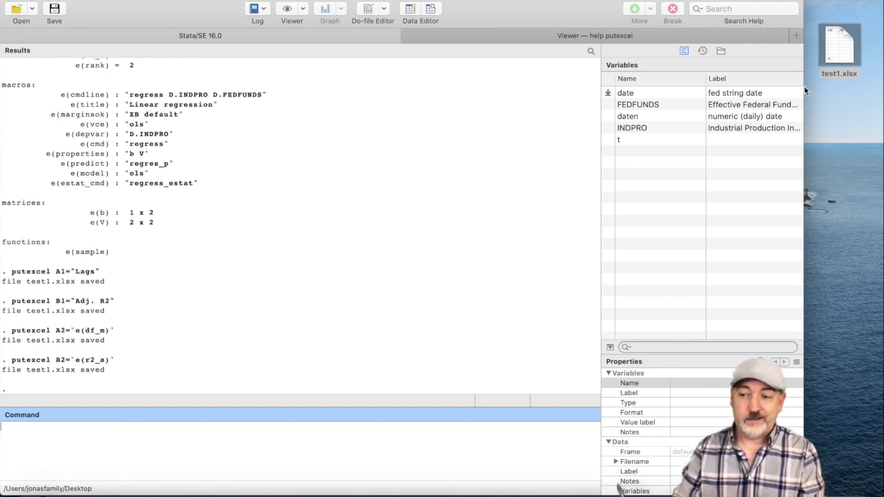
Open test1.xlsx in Excel and check A2 holds 1 and B2 holds 0.0324603
double_click(841, 49)
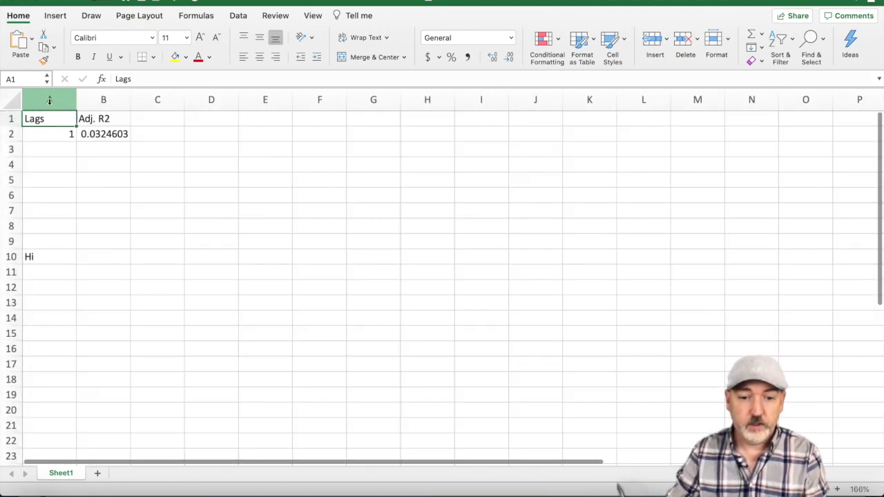
click(49, 135)
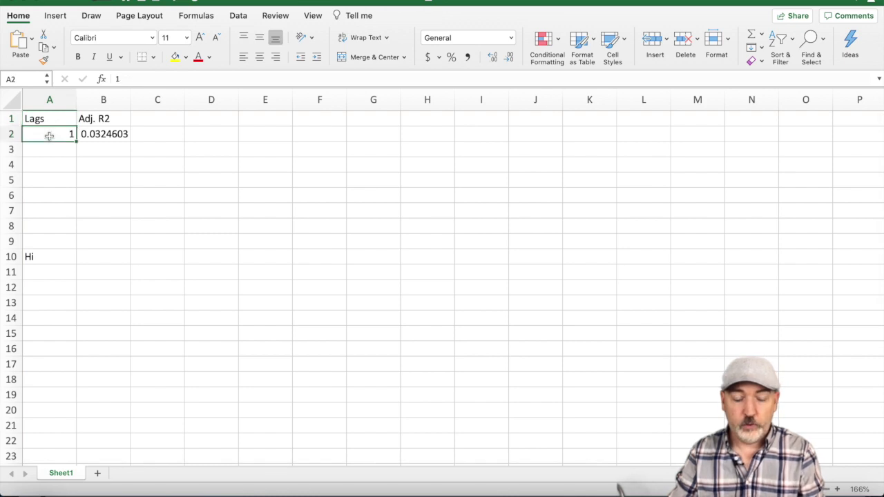
click(100, 133)
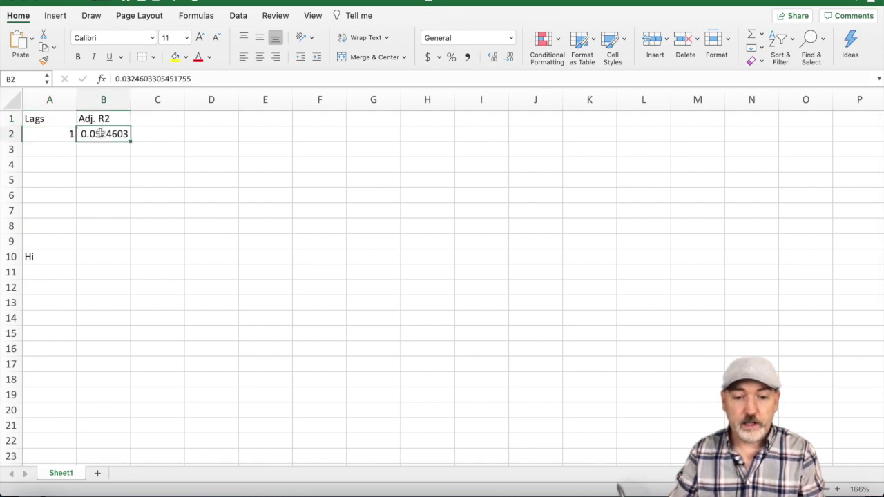
Point out the empty row below where the next model's results would go
click(51, 151)
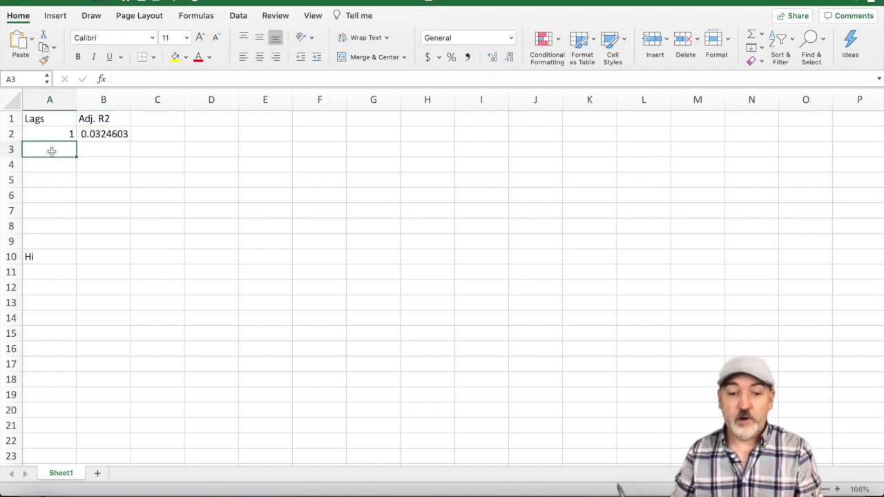
click(108, 150)
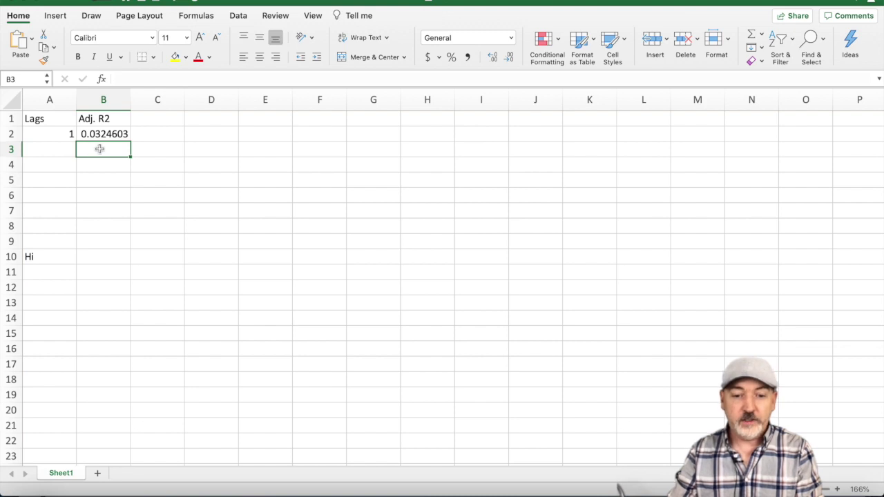
click(61, 149)
click(95, 154)
click(65, 157)
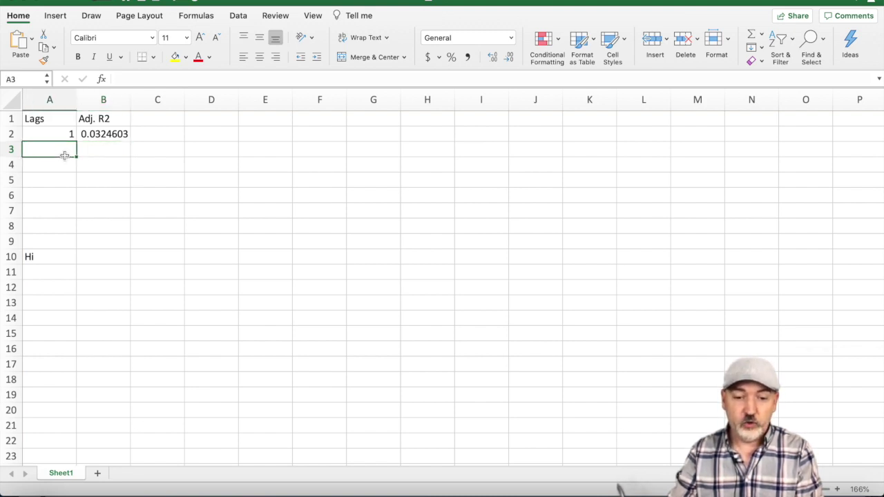
click(97, 153)
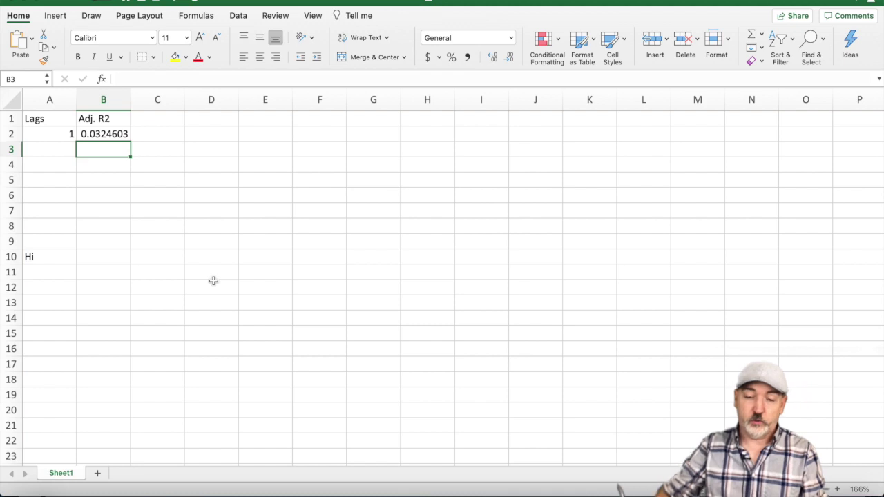
key(ctrl+Right)
key(ctrl+Left)
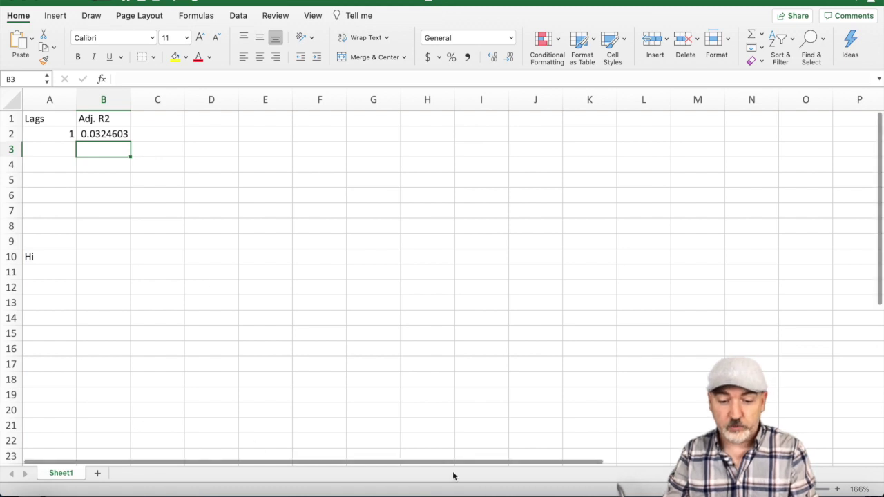
Return to Stata and highlight the stored e() scalars from e(N) through e(rank)
click(620, 488)
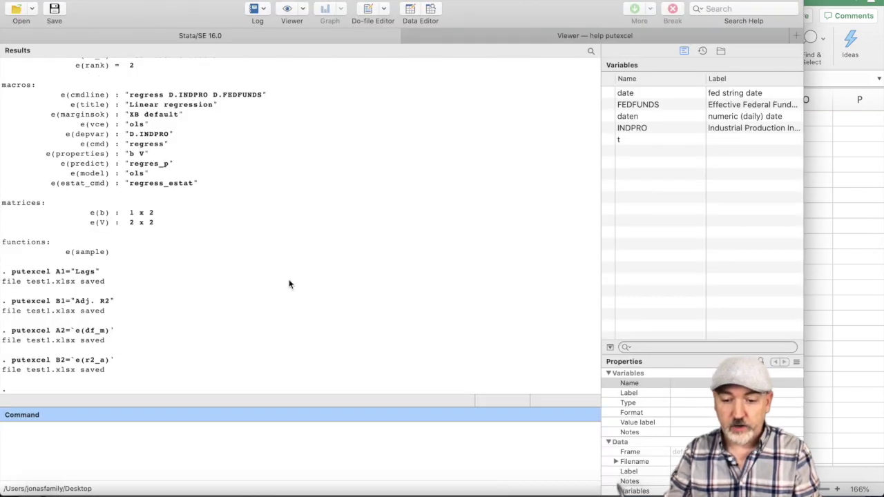
scroll(289, 283, up, 2)
scroll(288, 283, up, 3)
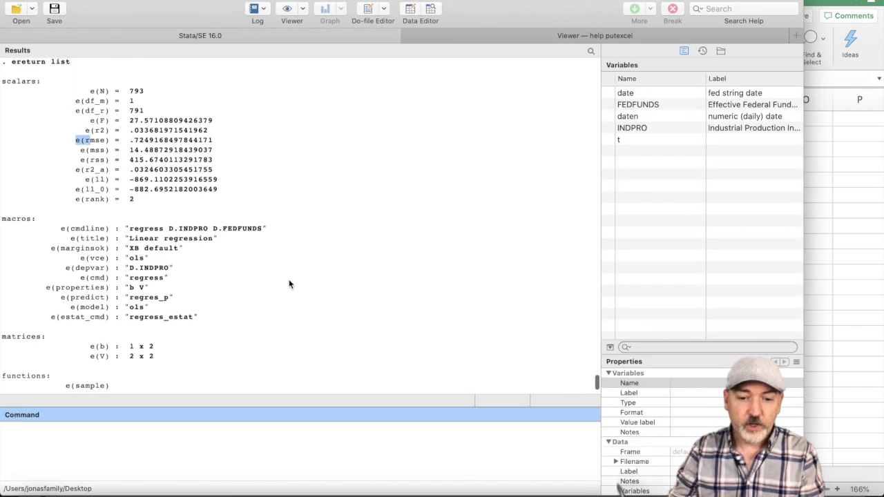
drag(88, 87, 212, 319)
click(264, 212)
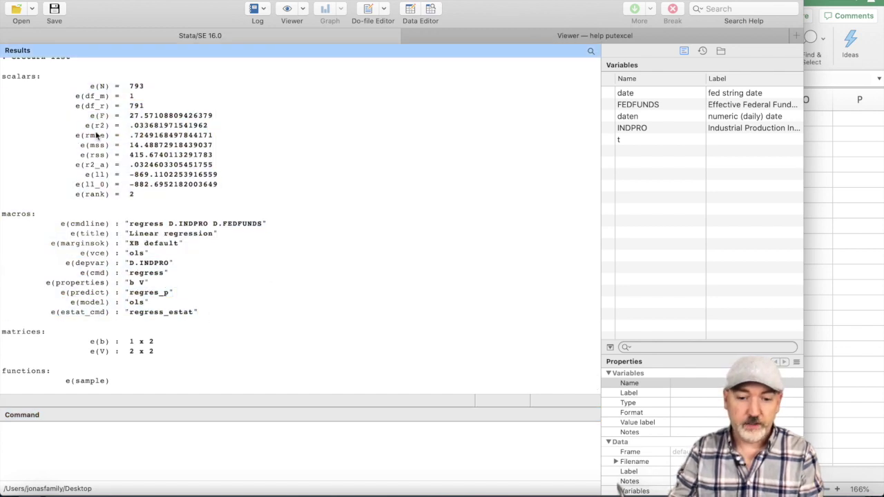
drag(83, 87, 174, 116)
drag(223, 212, 227, 211)
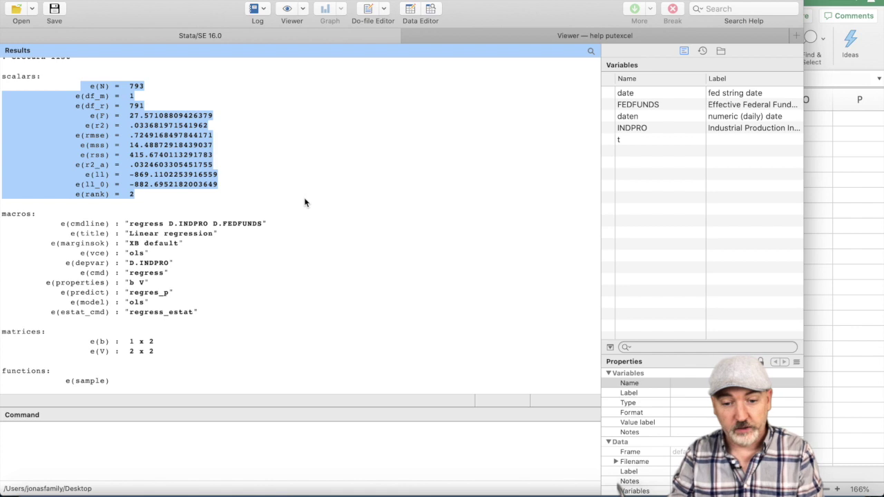
scroll(304, 202, up, 5)
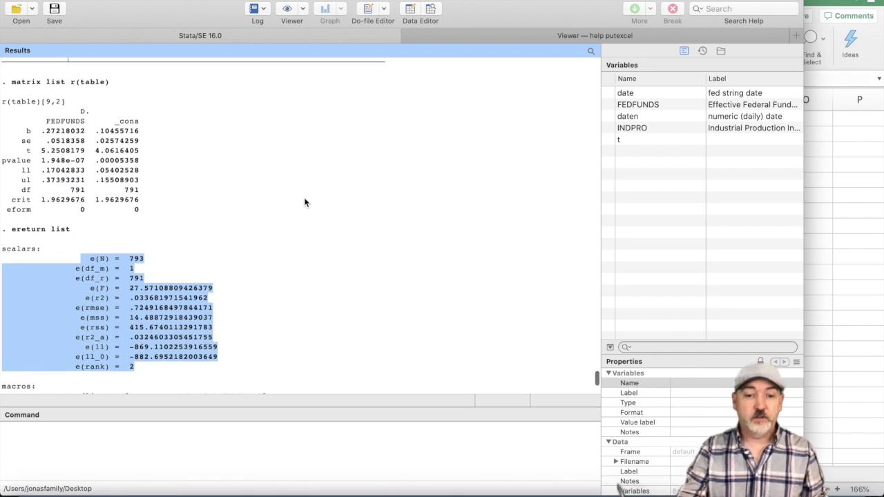